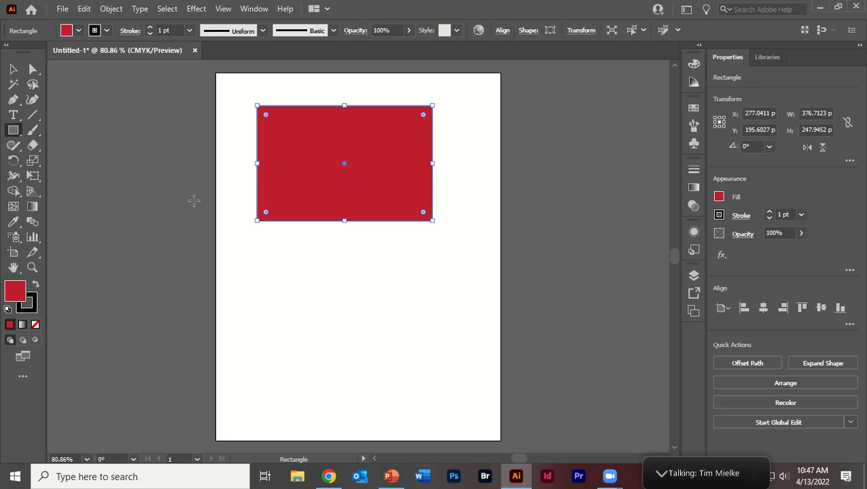
# Draw a wide rectangle about 579 × 171 pt below the existing red rectangle.
pyautogui.moveTo(225, 228); pyautogui.dragTo(495, 306)
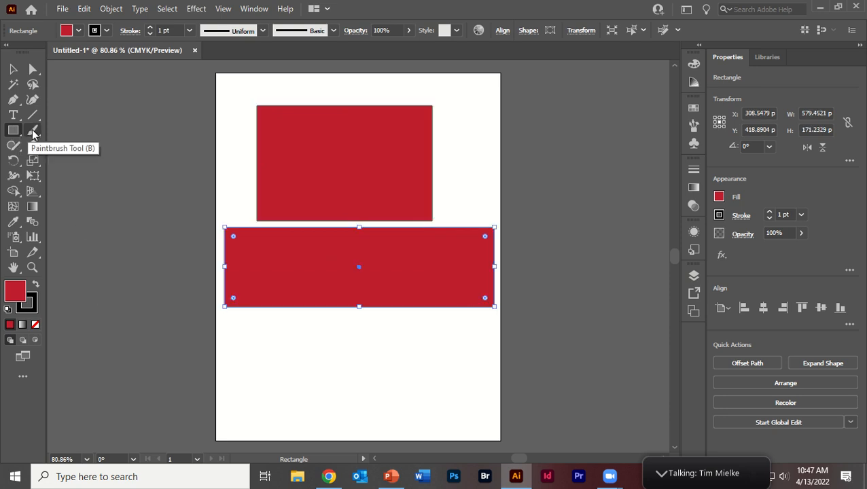
# Add a text frame across the page's upper edge reading "This is the best class evER! Wit hthe best students ever....even" plus a student's name.
pyautogui.click(13, 114)
pyautogui.moveTo(257, 77); pyautogui.dragTo(501, 129)
pyautogui.write('this is')
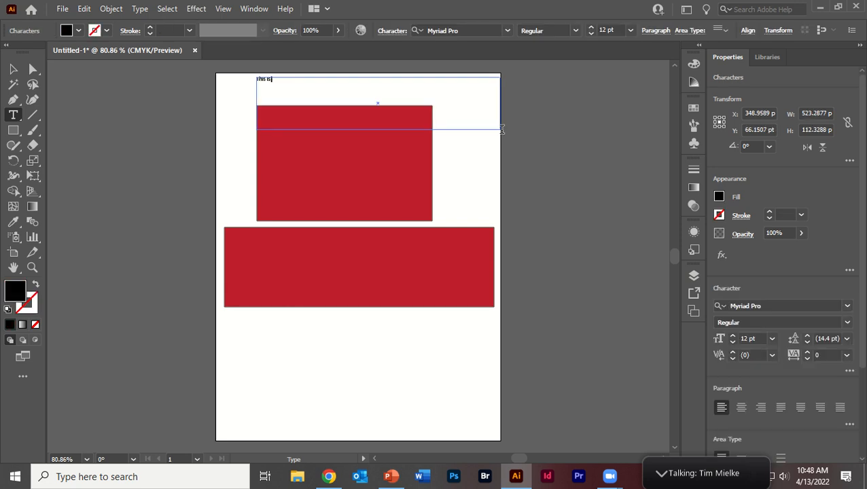
pyautogui.write(' the best class ev')
pyautogui.press('BackSpace')
pyautogui.write('er w')
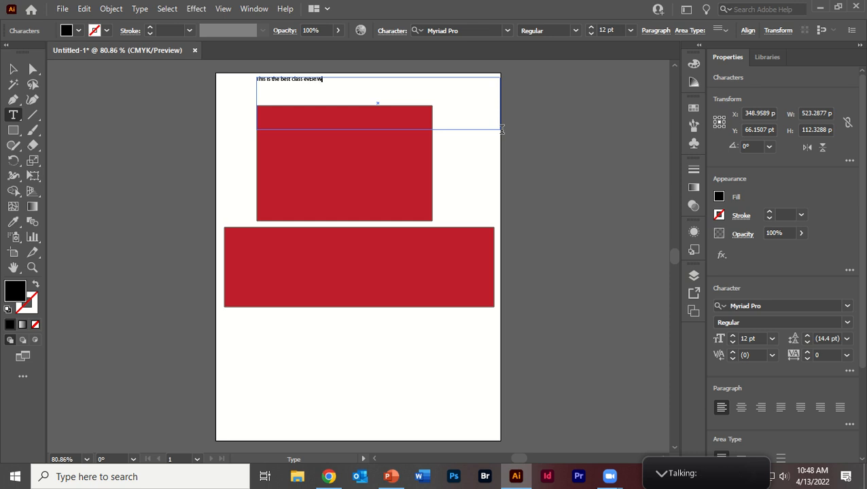
pyautogui.write('ith the best stuf')
pyautogui.press('BackSpace')
pyautogui.write('dents ev')
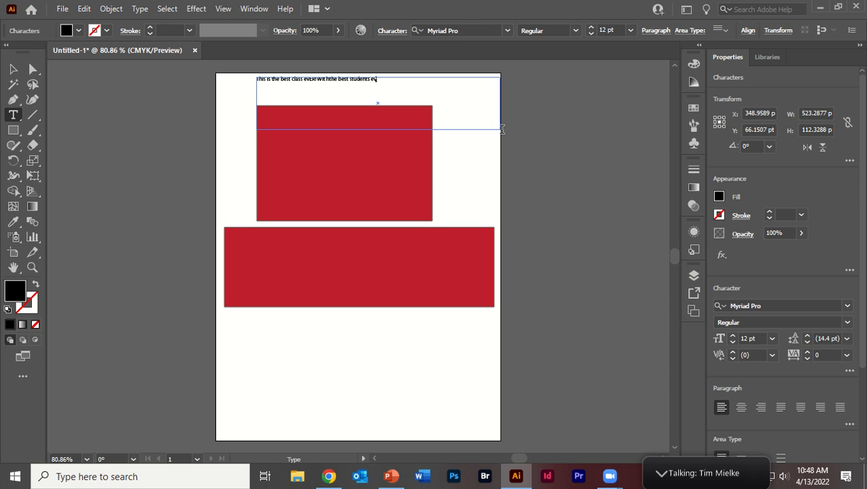
pyautogui.write('er...even Jacob')
# Set the font size of all text in the frame to 60 pt.
pyautogui.hotkey('ctrl', 'a')
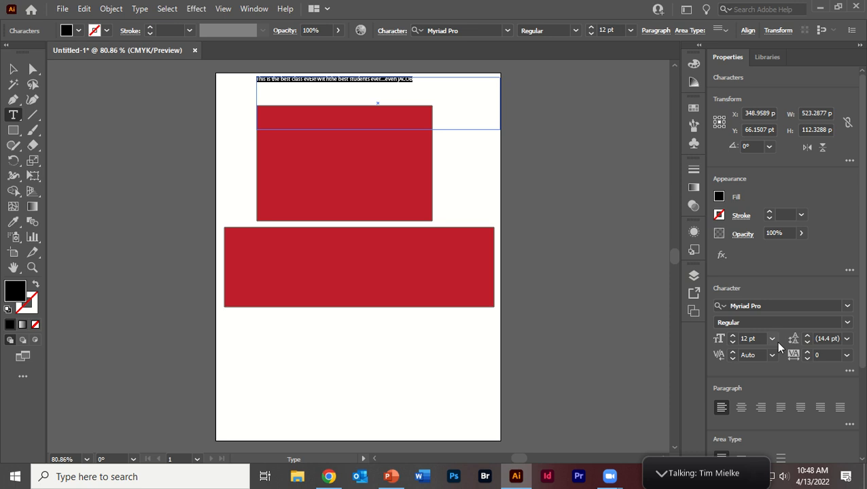
pyautogui.click(773, 339)
pyautogui.click(791, 314)
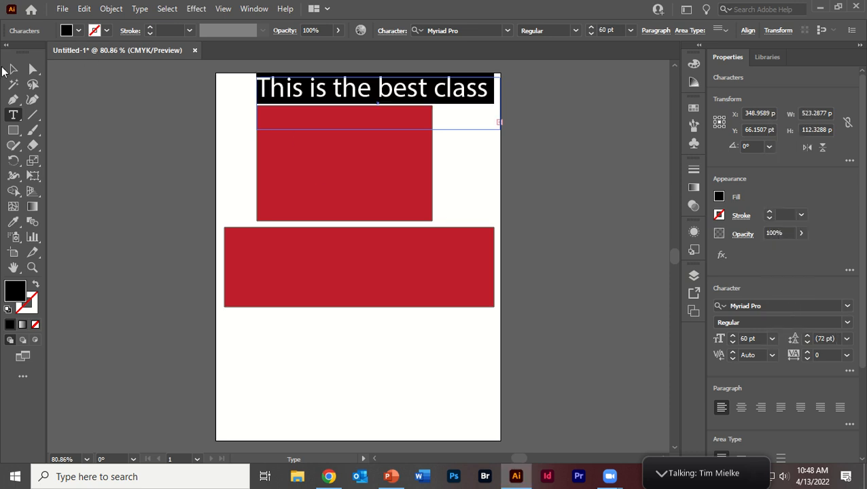
# Enlarge the text frame to about 574 × 560 pt by extending its left side and its lower edge.
pyautogui.click(13, 69)
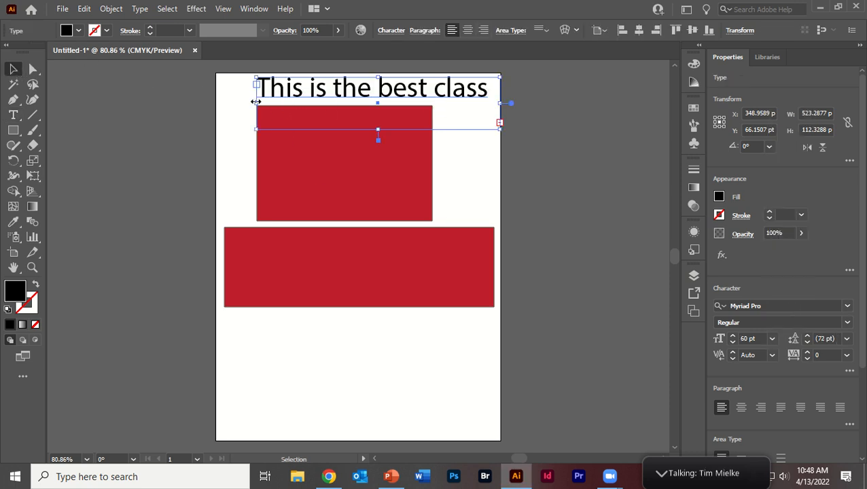
pyautogui.moveTo(256, 101); pyautogui.dragTo(232, 102)
pyautogui.moveTo(366, 129); pyautogui.dragTo(381, 337)
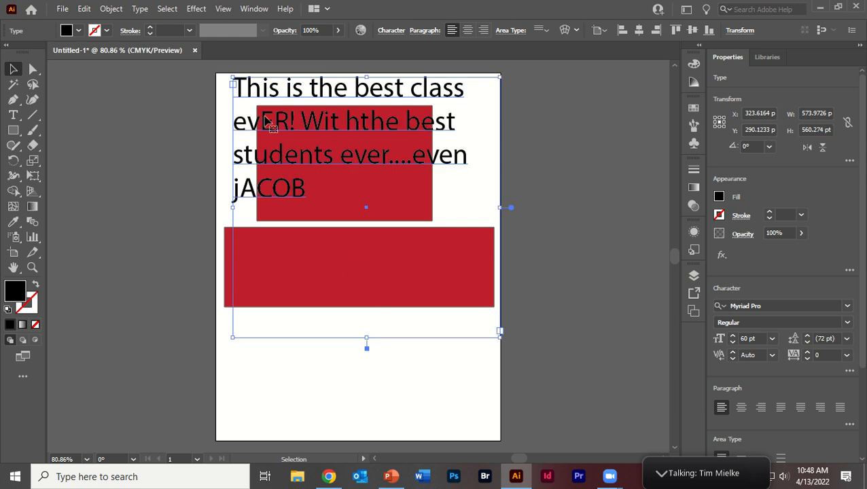
# Correct the second line of the text so that it reads "ever! With the best".
pyautogui.doubleClick(289, 120)
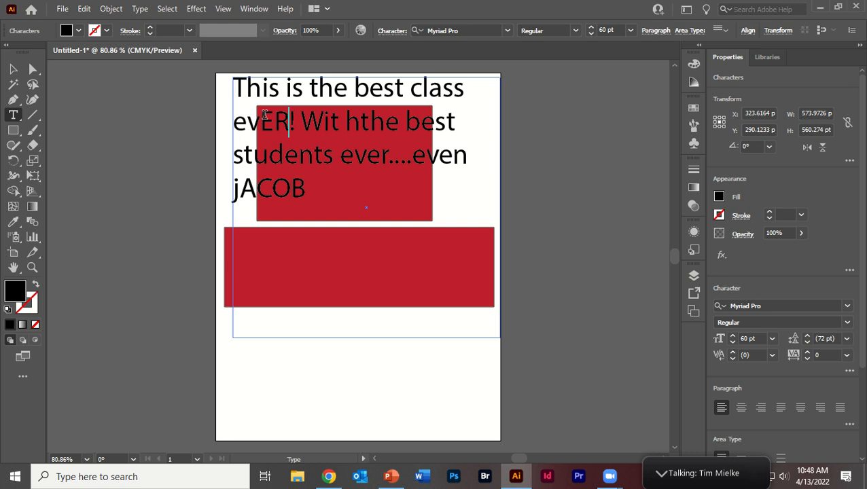
pyautogui.press('BackSpace')
pyautogui.press('BackSpace')
pyautogui.write('er')
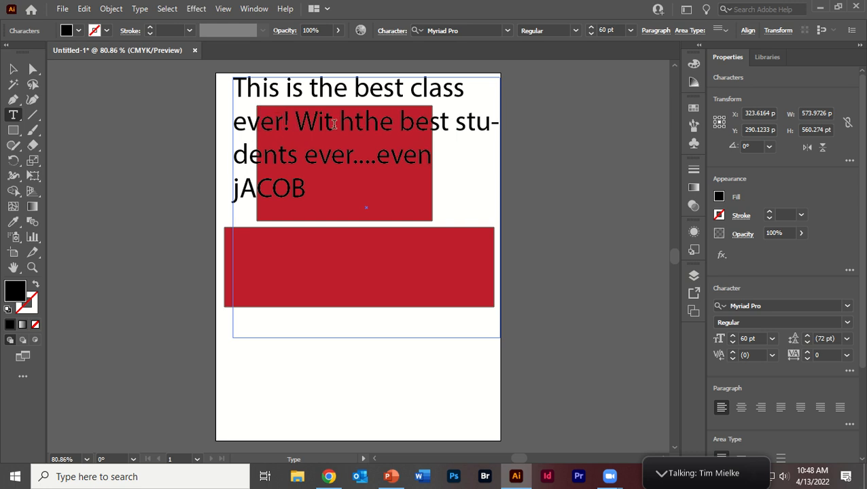
pyautogui.press('End')
pyautogui.click(334, 124)
pyautogui.press('Delete')
pyautogui.press('Right')
pyautogui.click(459, 119)
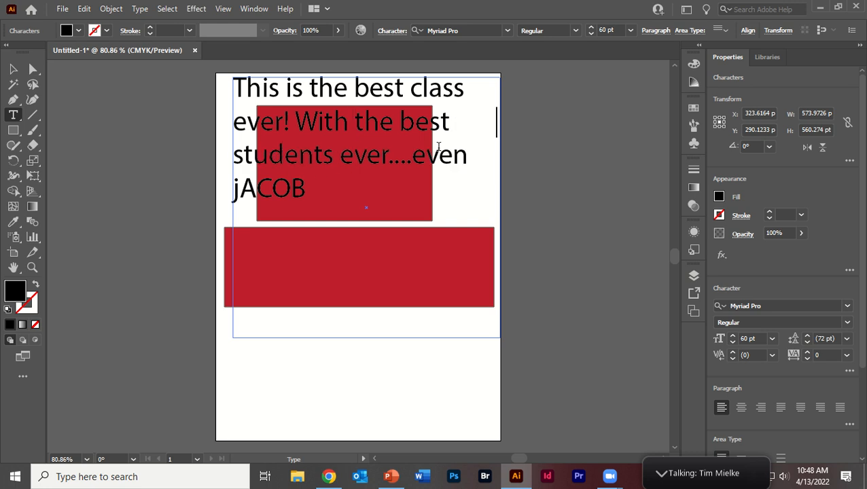
# Insert a space before "even" and capitalise the first letter of the student's name.
pyautogui.click(413, 155)
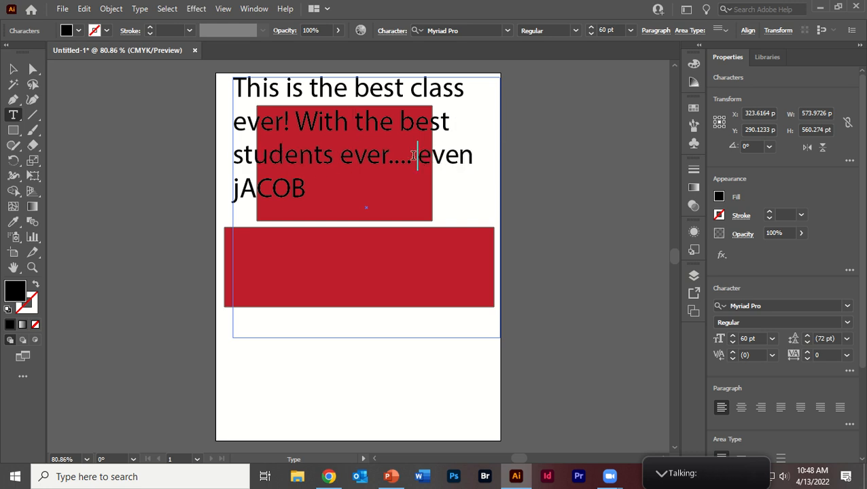
pyautogui.click(304, 189)
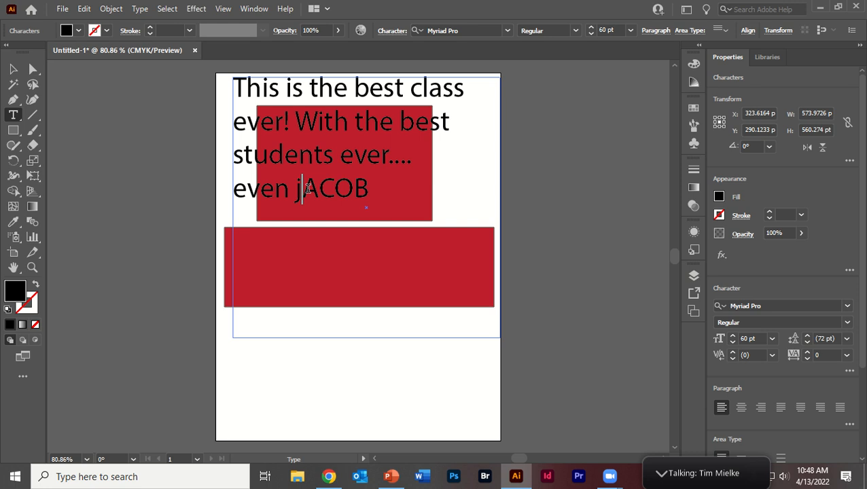
pyautogui.press('BackSpace')
pyautogui.write('J')
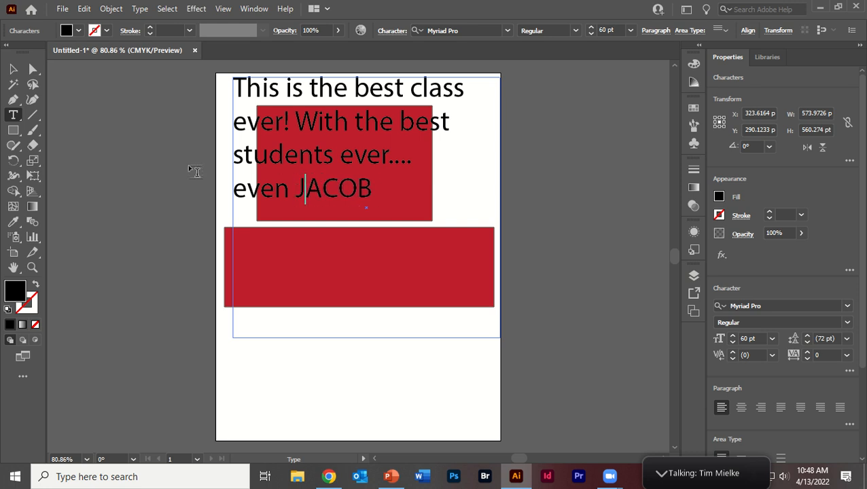
# Move the text frame slightly down and to the left on the page, and deselect it.
pyautogui.press('Escape')
pyautogui.moveTo(281, 138)
pyautogui.mouseDown()
pyautogui.moveTo(277, 184)
pyautogui.moveTo(277, 142)
pyautogui.moveTo(275, 149)
pyautogui.mouseUp()
pyautogui.click(116, 184)
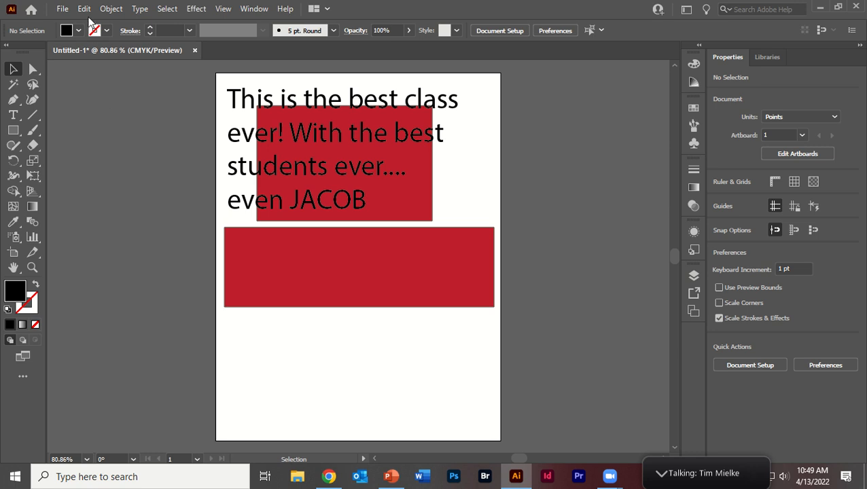
# Place the image Abraham Sacrifice across the lower half of the page at about 612 × 344 pt, and shift it slightly down.
pyautogui.click(63, 9)
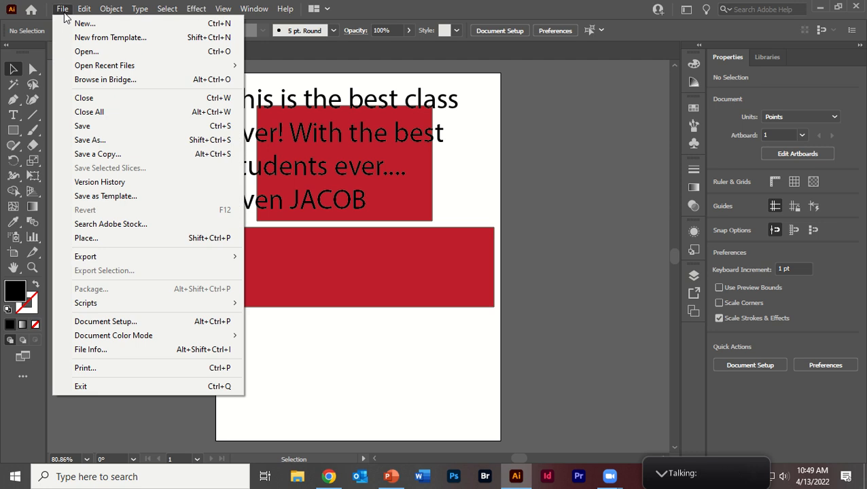
pyautogui.click(175, 235)
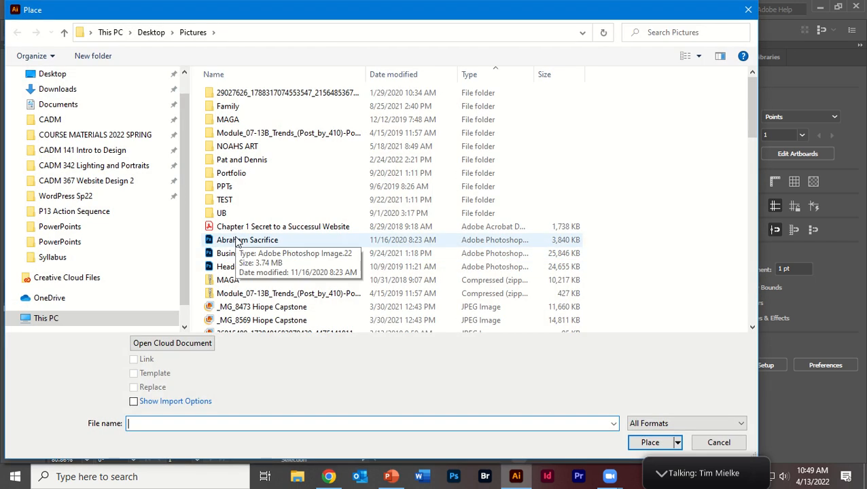
pyautogui.doubleClick(237, 243)
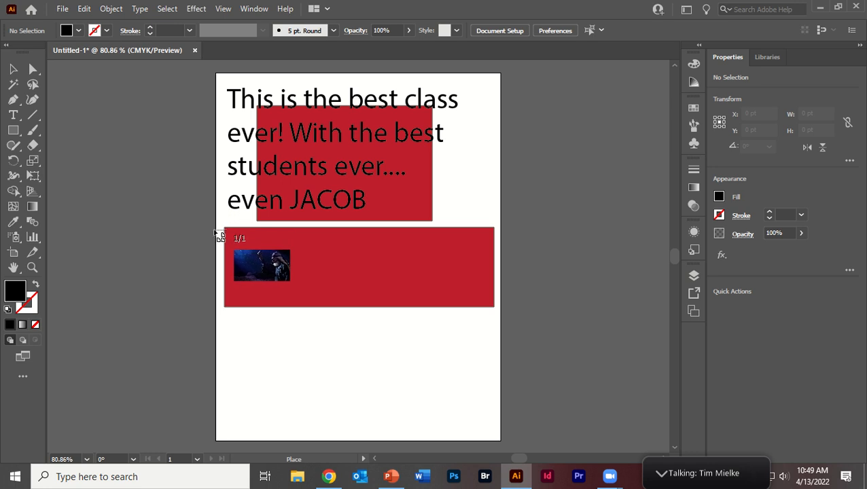
pyautogui.moveTo(218, 240); pyautogui.dragTo(501, 338)
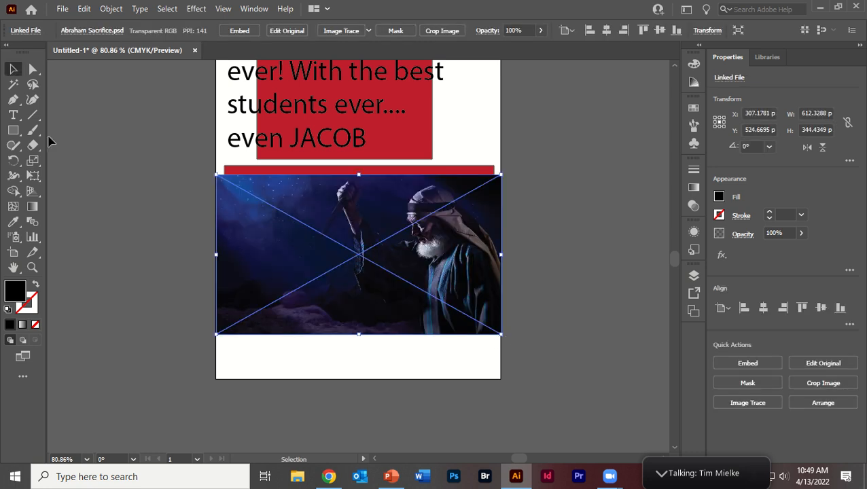
pyautogui.click(202, 259)
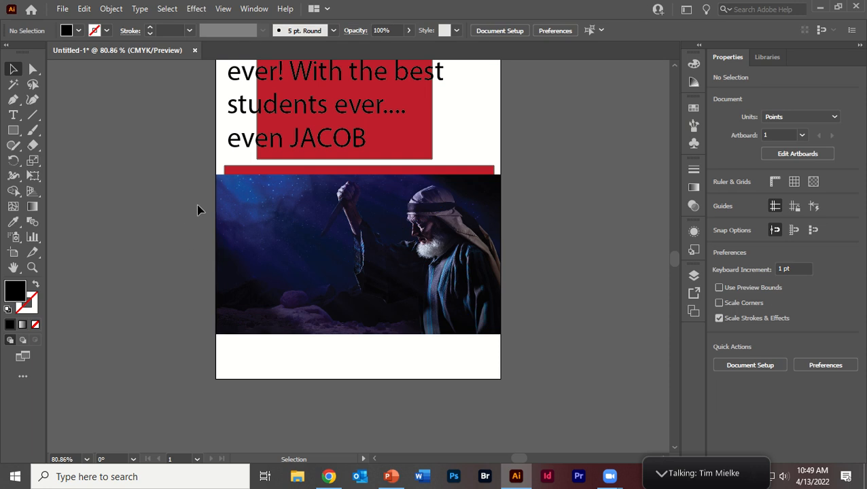
pyautogui.scroll(2, 200, 210)
pyautogui.click(349, 307)
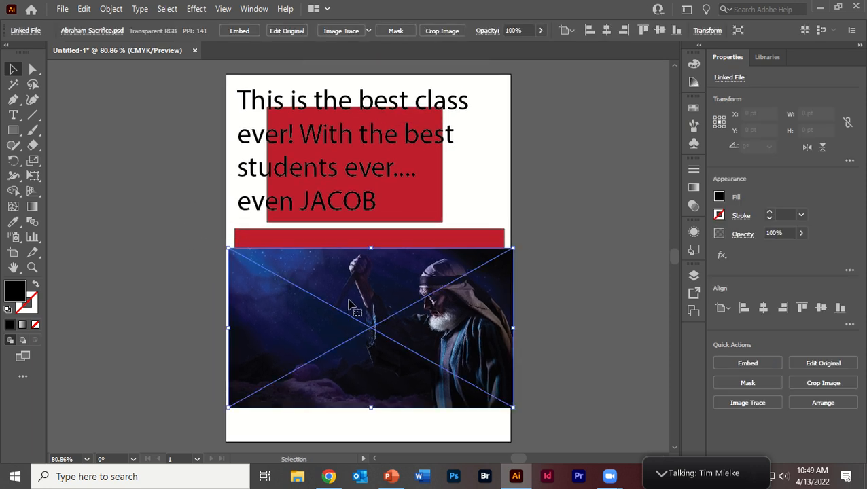
# Switch to the workspace with collapsed Properties, Layers and Libraries panels, and expand Properties.
pyautogui.click(254, 8)
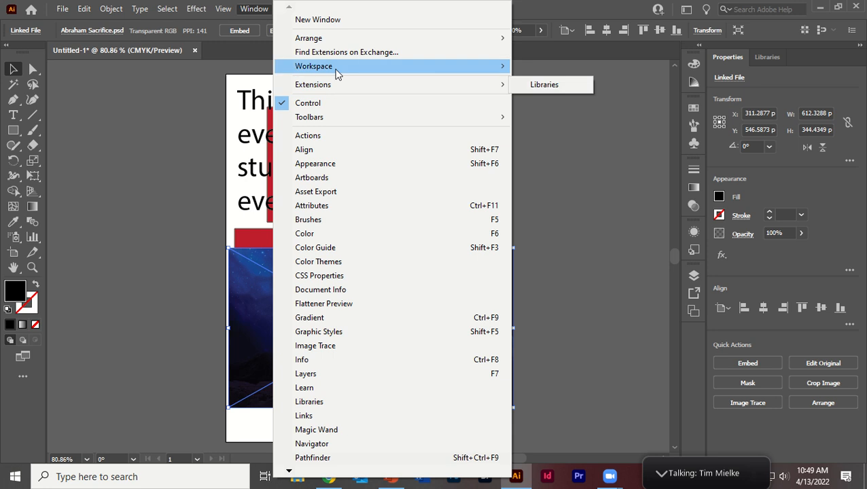
pyautogui.moveTo(484, 67)
pyautogui.click(540, 80)
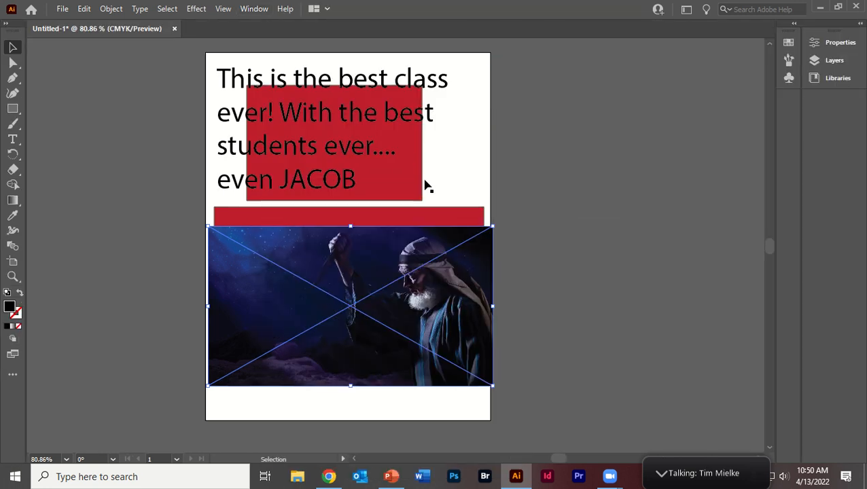
pyautogui.click(837, 43)
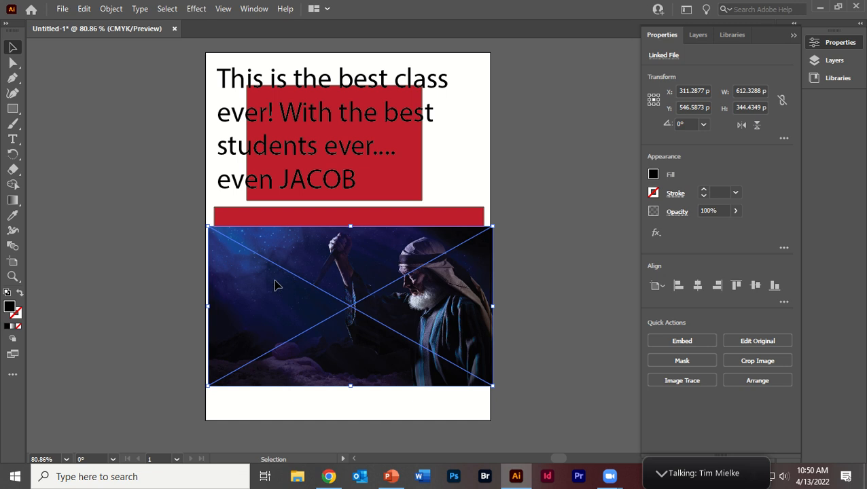
# Move the placed image to about X 306 pt, Y 566 pt so its sides line up with the page edges.
pyautogui.moveTo(276, 285)
pyautogui.mouseDown()
pyautogui.moveTo(285, 296)
pyautogui.moveTo(272, 294)
pyautogui.mouseUp()
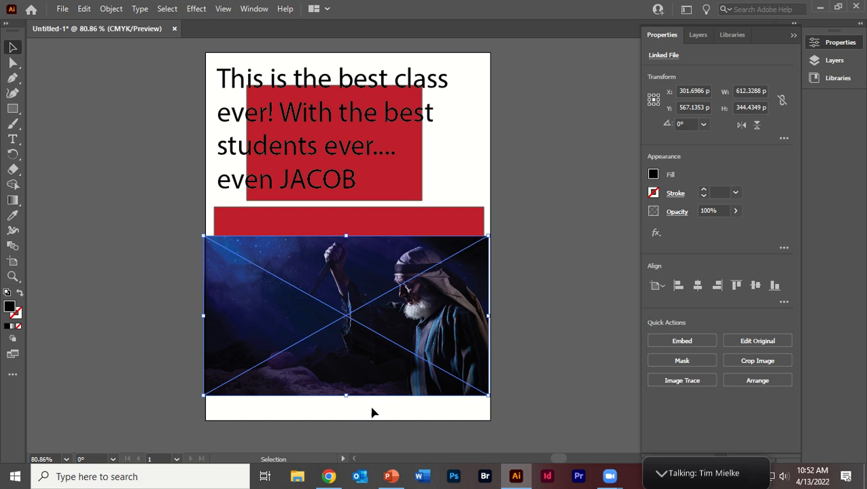
pyautogui.moveTo(304, 325)
pyautogui.mouseDown()
pyautogui.moveTo(346, 352)
pyautogui.moveTo(286, 336)
pyautogui.moveTo(304, 325)
pyautogui.mouseUp()
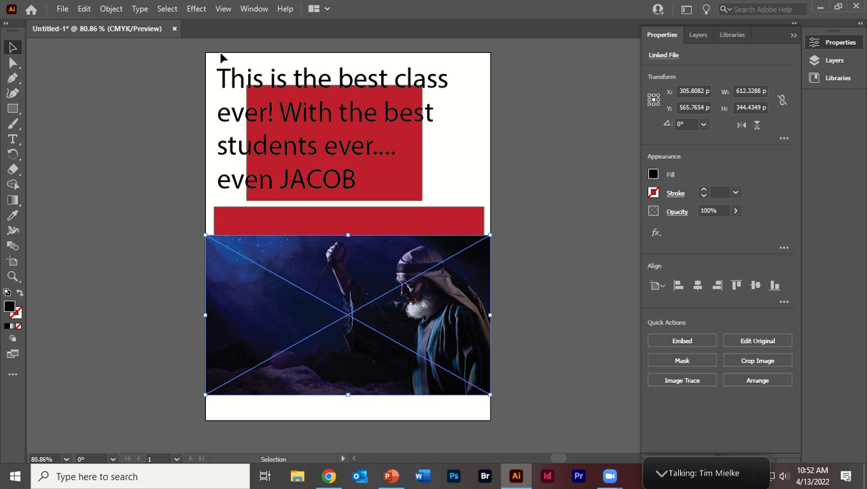
# Show the list of linked files, move it beside the artboard, and make it taller.
pyautogui.click(250, 11)
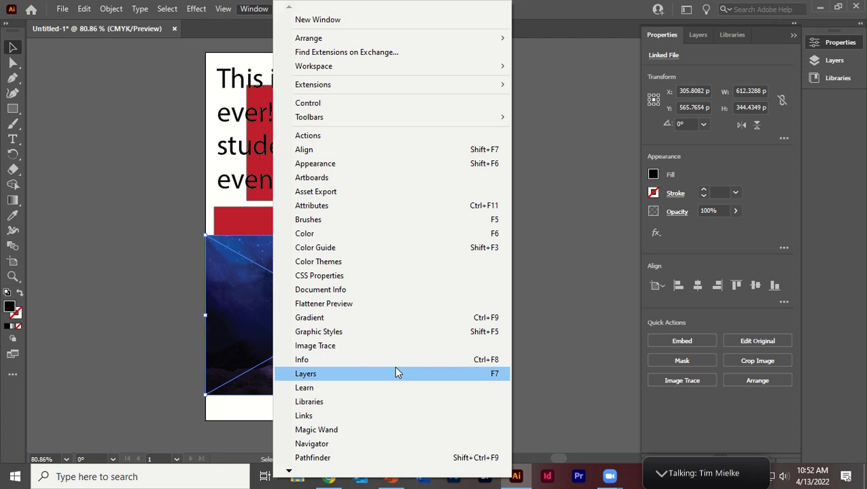
pyautogui.click(320, 416)
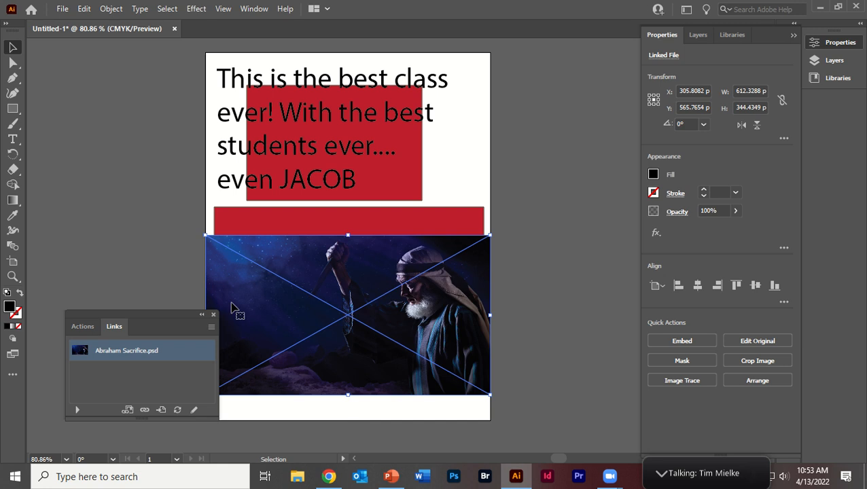
pyautogui.moveTo(180, 320); pyautogui.dragTo(618, 149)
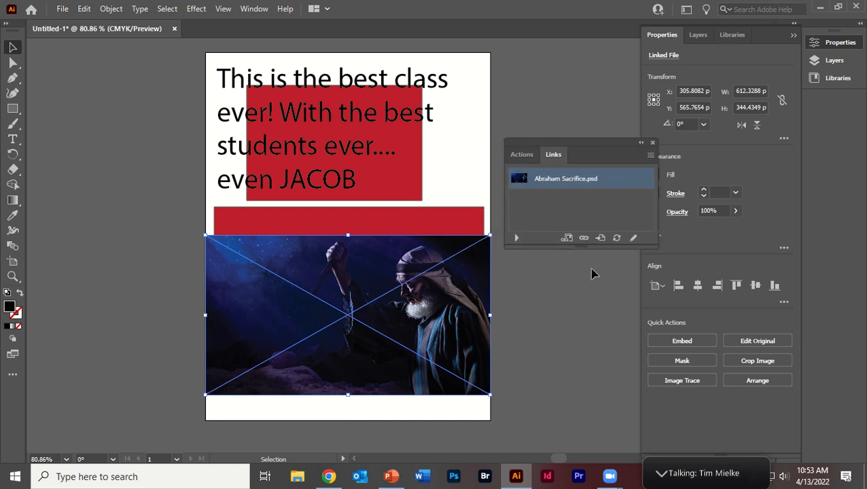
pyautogui.moveTo(582, 252); pyautogui.dragTo(582, 315)
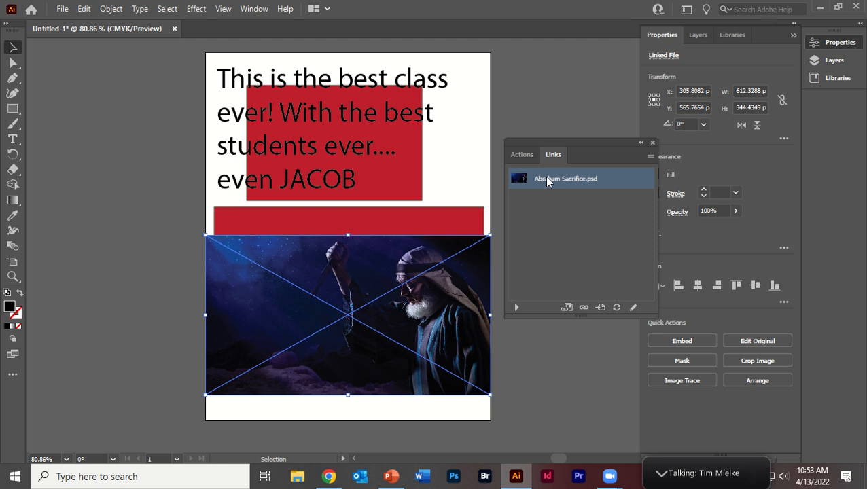
# Place the photo _MG_8473 Hiope Capstone over the page's left edge at about 246 × 368 pt.
pyautogui.click(62, 8)
pyautogui.click(88, 234)
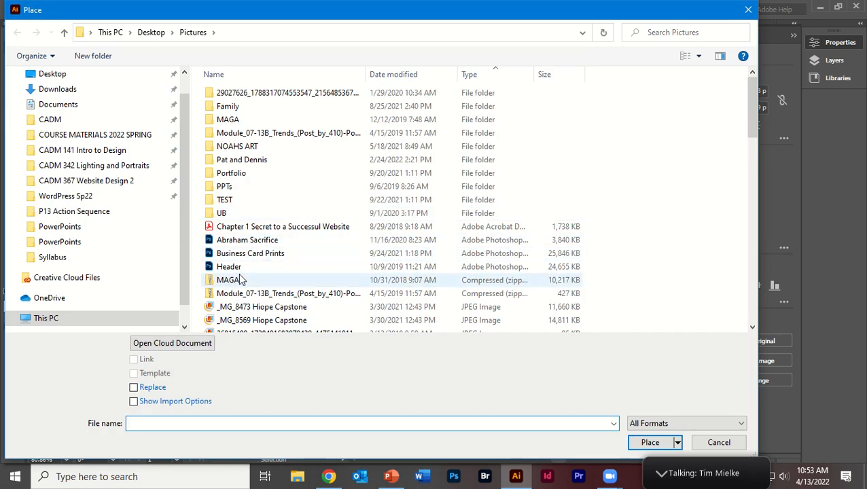
pyautogui.doubleClick(251, 306)
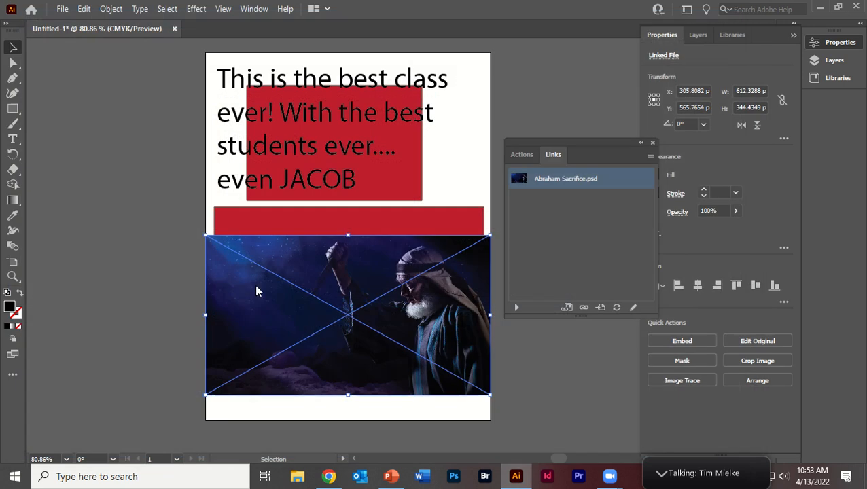
pyautogui.click(175, 147)
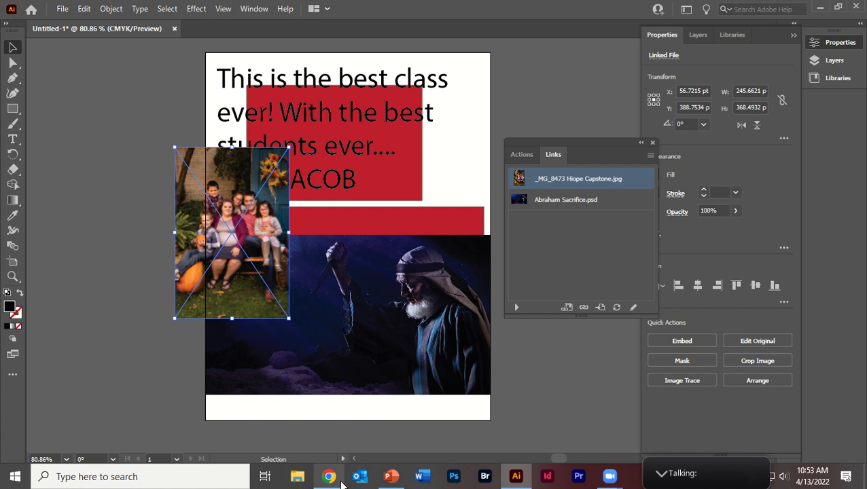
# Switch to Chrome and open unsplash.com in a new tab.
pyautogui.click(329, 476)
pyautogui.click(629, 11)
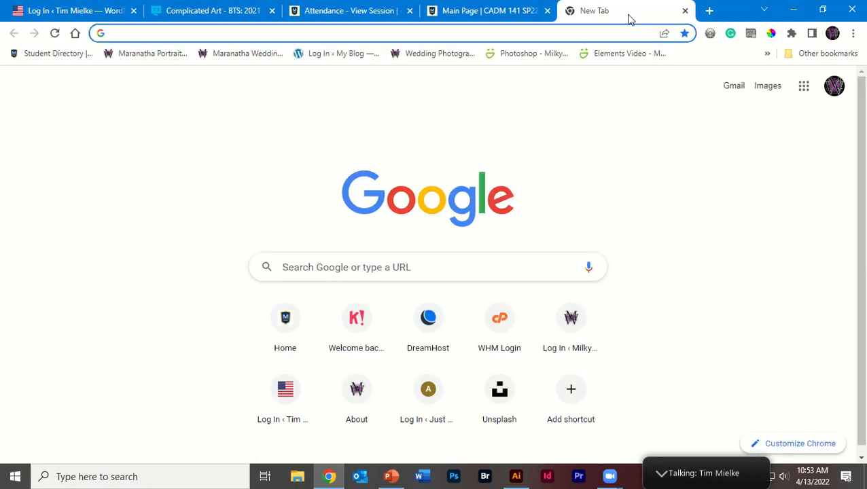
pyautogui.write('unsplash.com')
pyautogui.press('Return')
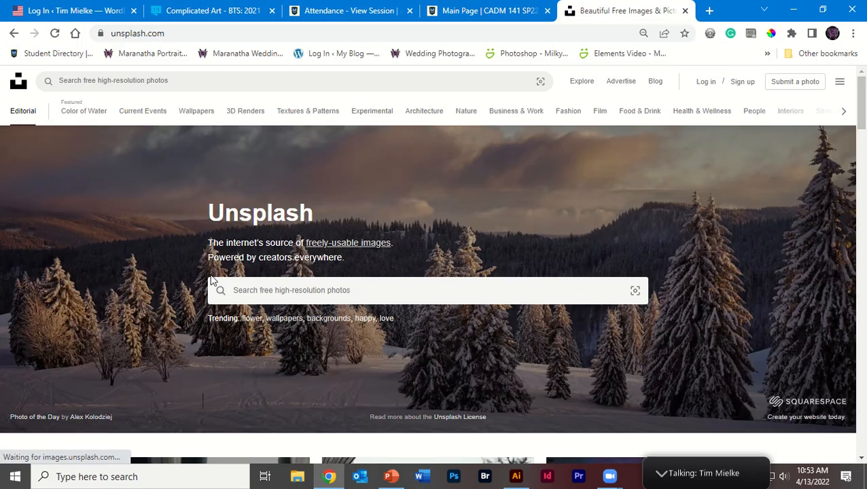
# Search Unsplash for trees and open the aerial photo of the green pine forest.
pyautogui.click(248, 292)
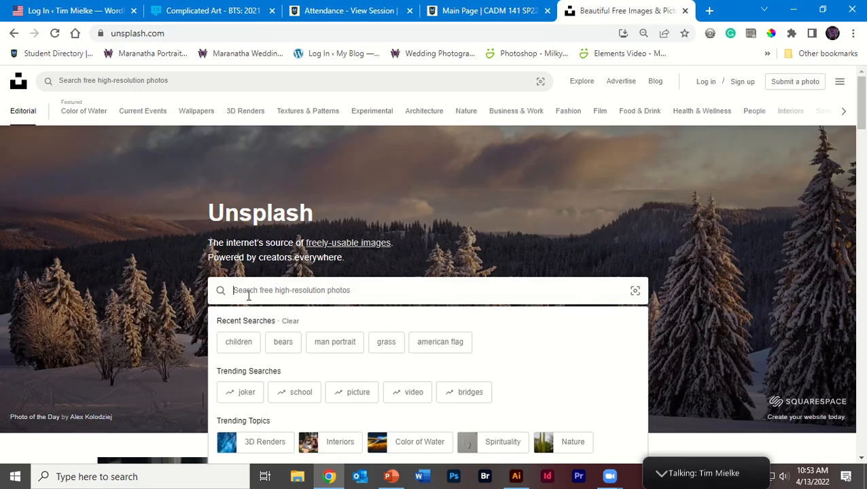
pyautogui.write('trees')
pyautogui.press('Return')
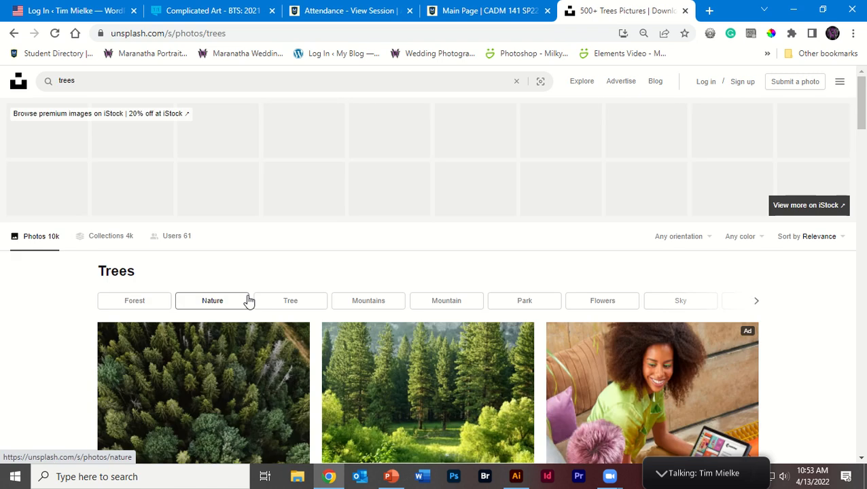
pyautogui.scroll(-2, 285, 312)
pyautogui.click(248, 302)
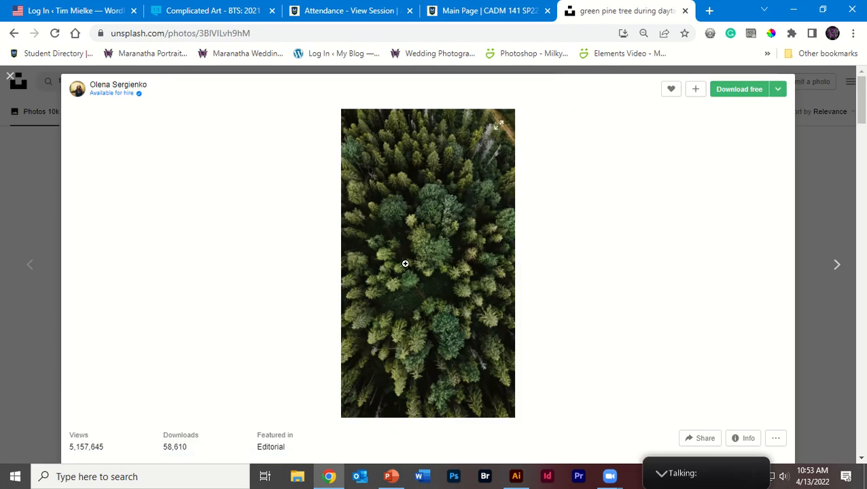
# Copy the aerial forest photo from the web page and paste it into the Illustrator document.
pyautogui.rightClick(406, 264)
pyautogui.click(418, 307)
pyautogui.rightClick(430, 295)
pyautogui.click(462, 334)
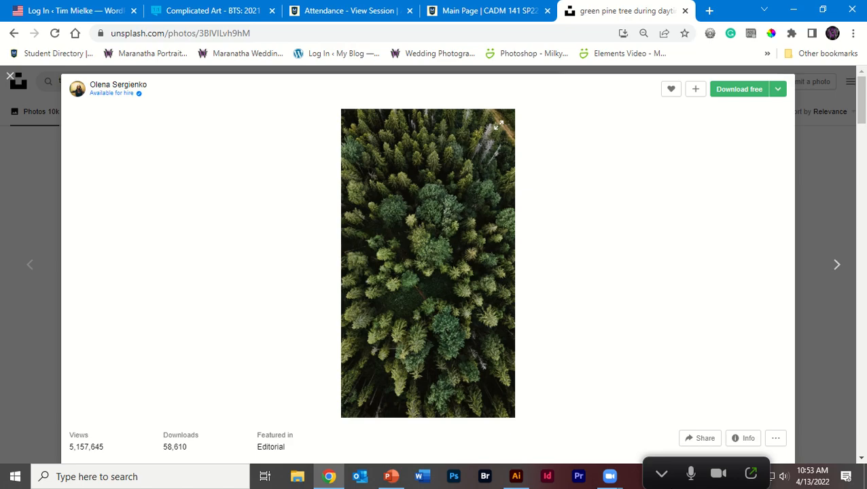
pyautogui.click(516, 476)
pyautogui.hotkey('ctrl', 'v')
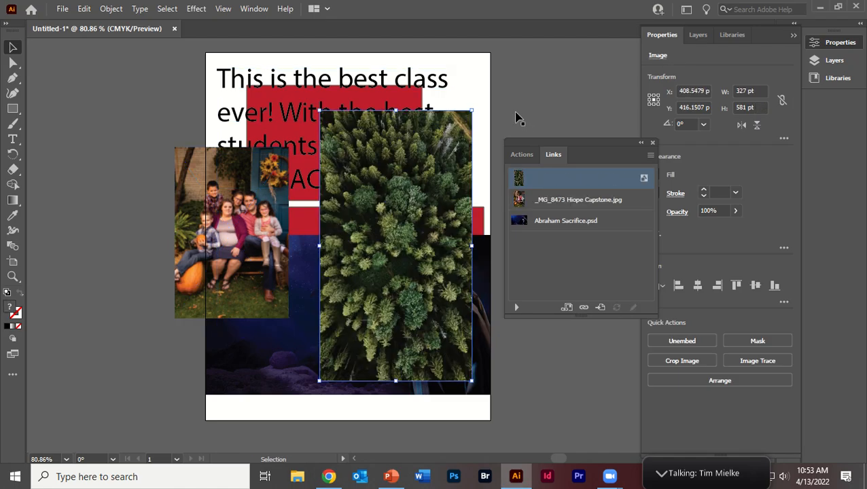
# Move the pasted forest image over the page's right edge, to about X 469 pt, Y 467 pt.
pyautogui.moveTo(388, 231); pyautogui.dragTo(378, 247)
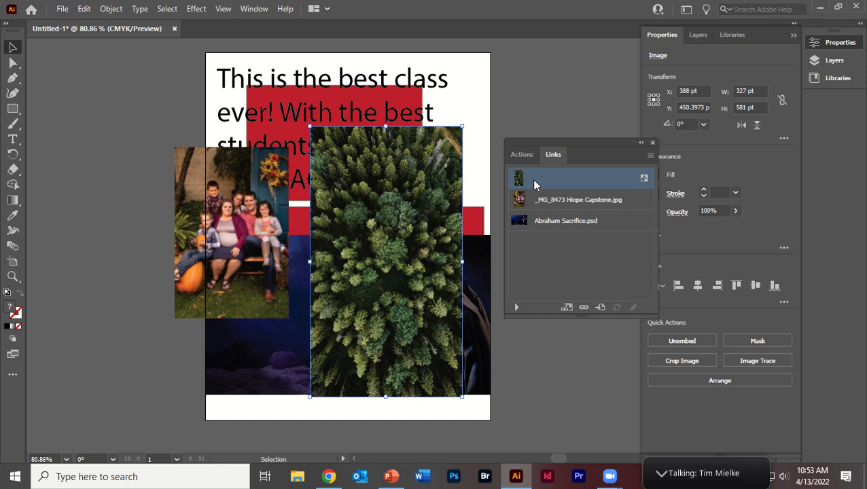
pyautogui.moveTo(348, 229); pyautogui.dragTo(358, 225)
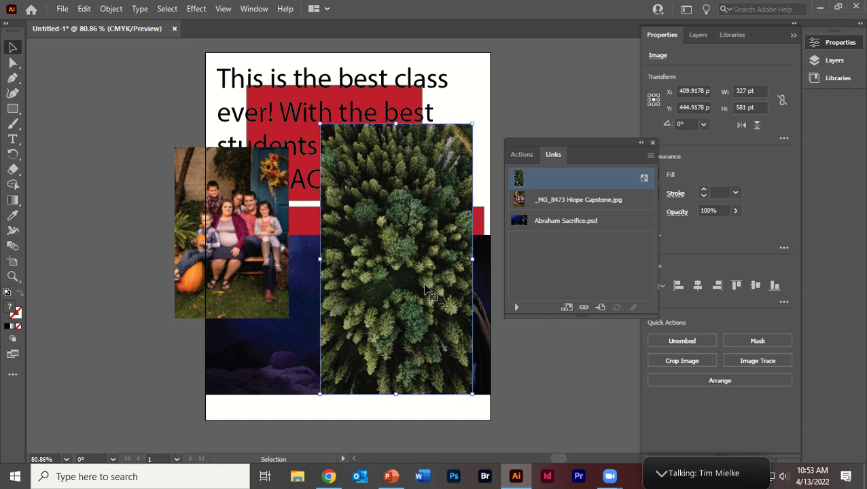
pyautogui.moveTo(425, 289); pyautogui.dragTo(452, 299)
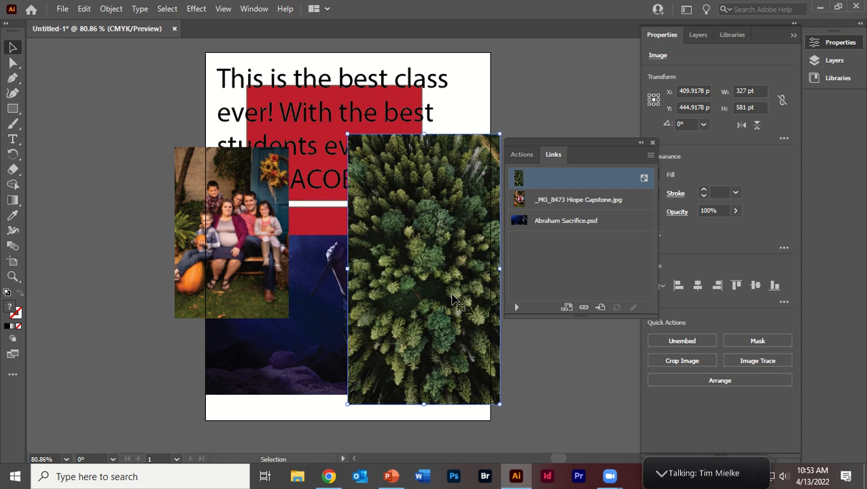
# Compare the entries for the forest image, the family photo and Abraham Sacrifice.psd in the links list.
pyautogui.click(569, 202)
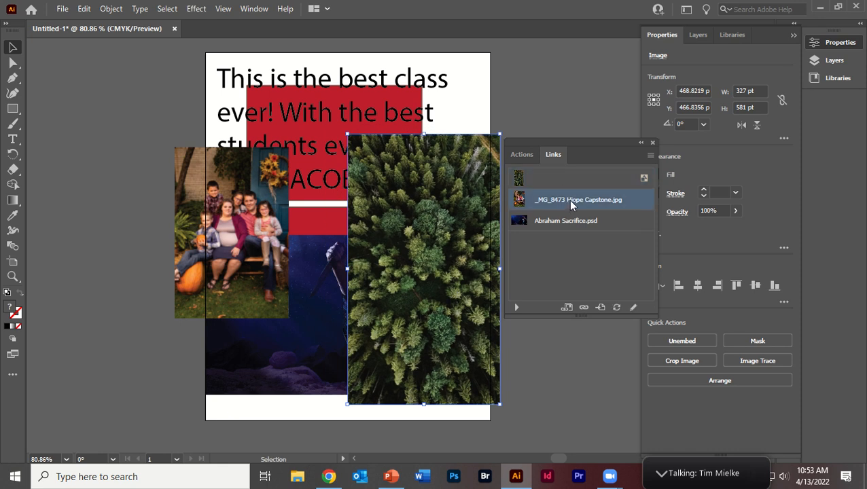
pyautogui.click(541, 220)
pyautogui.click(552, 174)
pyautogui.click(543, 199)
pyautogui.click(548, 218)
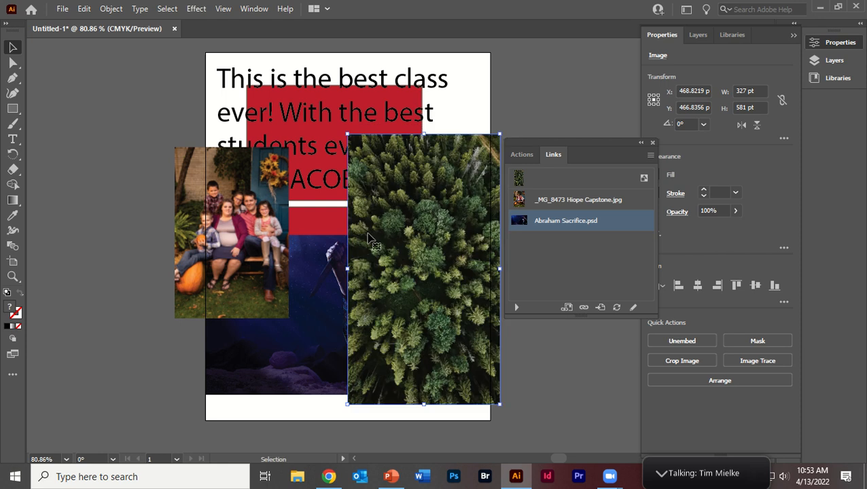
# Move the family photo to about X 9 pt, Y 309 pt, and expand the link details for Abraham Sacrifice.psd.
pyautogui.moveTo(249, 219); pyautogui.dragTo(226, 182)
pyautogui.click(581, 221)
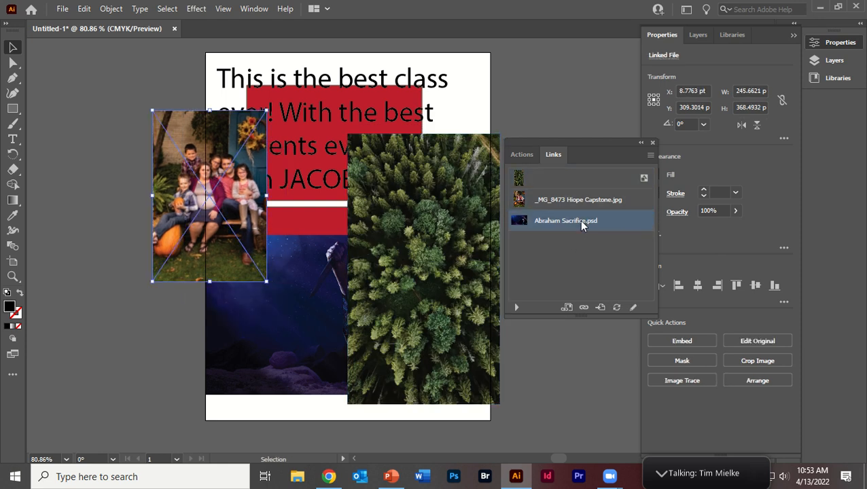
pyautogui.click(516, 307)
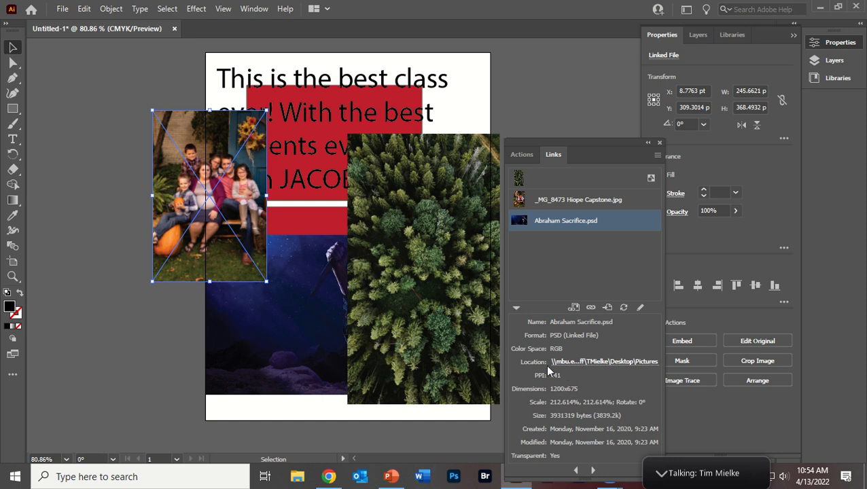
# Move the family photo partly behind the forest image, to about X 294 pt, Y 437 pt.
pyautogui.moveTo(224, 242); pyautogui.dragTo(299, 301)
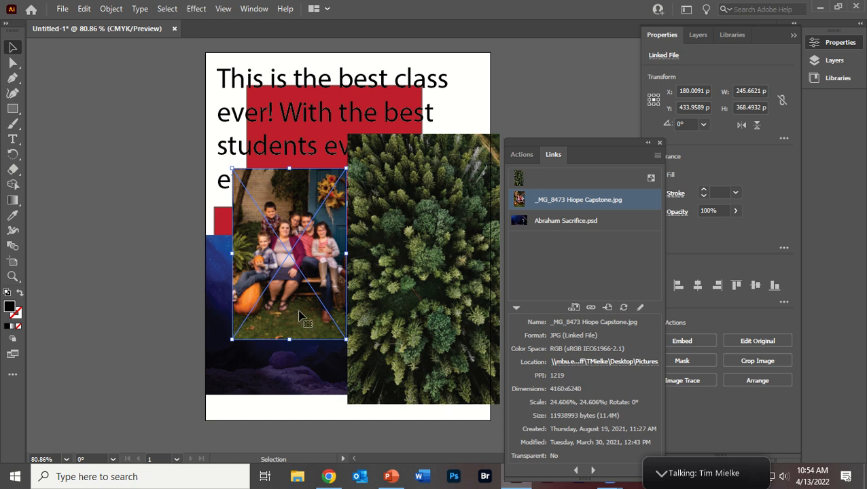
pyautogui.moveTo(299, 316); pyautogui.dragTo(314, 325)
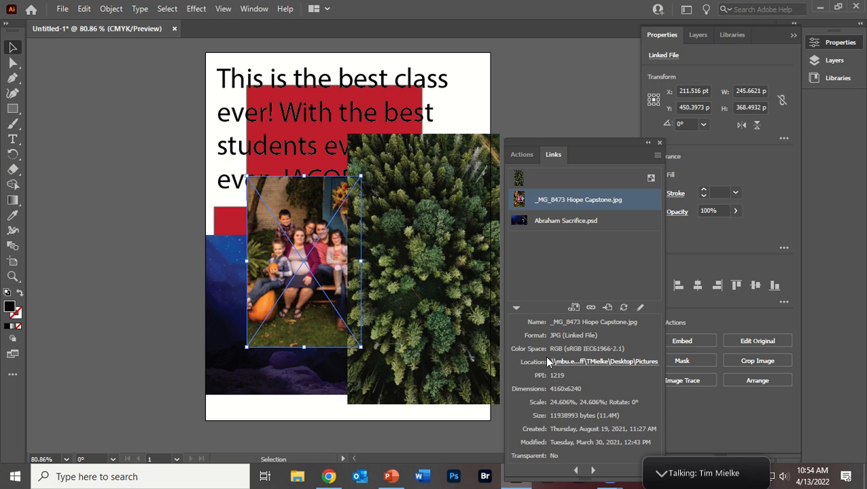
pyautogui.moveTo(278, 262); pyautogui.dragTo(316, 253)
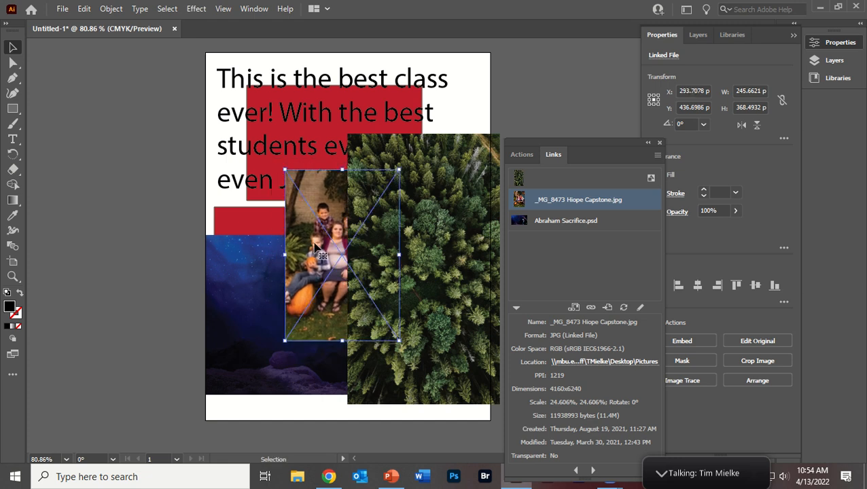
# Enlarge the family photo to about 944 × 1285 pt and position it at about X 195 pt, Y 331 pt.
pyautogui.moveTo(281, 345); pyautogui.dragTo(27, 454)
pyautogui.moveTo(435, 135); pyautogui.dragTo(536, 11)
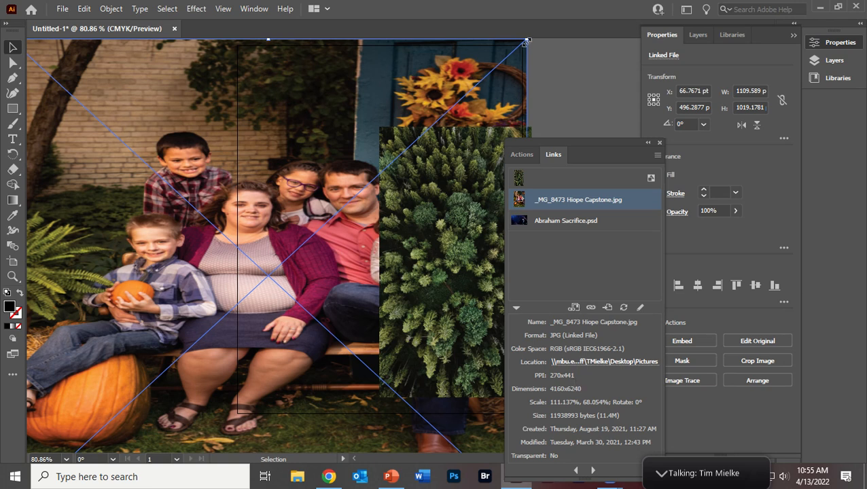
pyautogui.moveTo(527, 40); pyautogui.dragTo(576, 89)
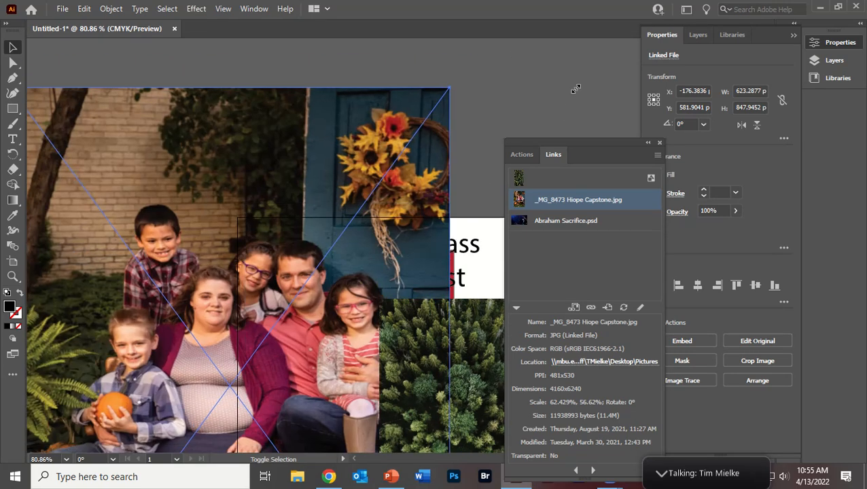
pyautogui.moveTo(253, 175); pyautogui.dragTo(351, 160)
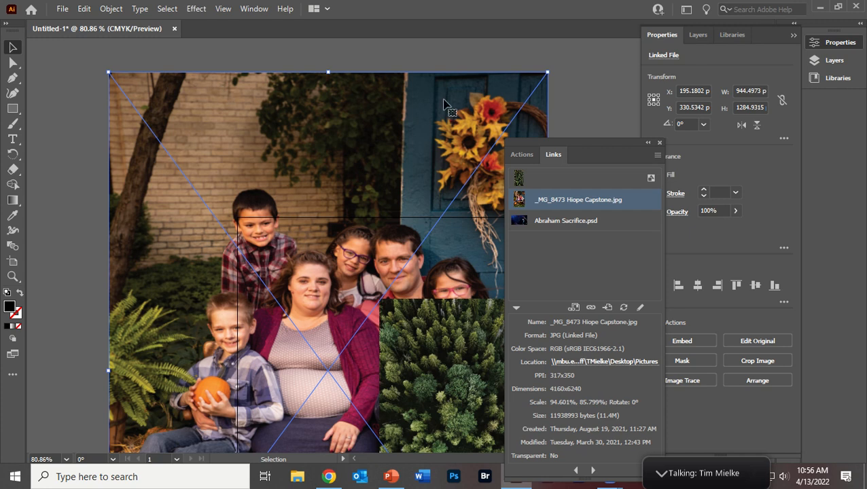
# Reduce the family photo to about 800 × 1088 pt and move it to about X −206 pt, Y 70 pt.
pyautogui.moveTo(547, 72); pyautogui.dragTo(482, 174)
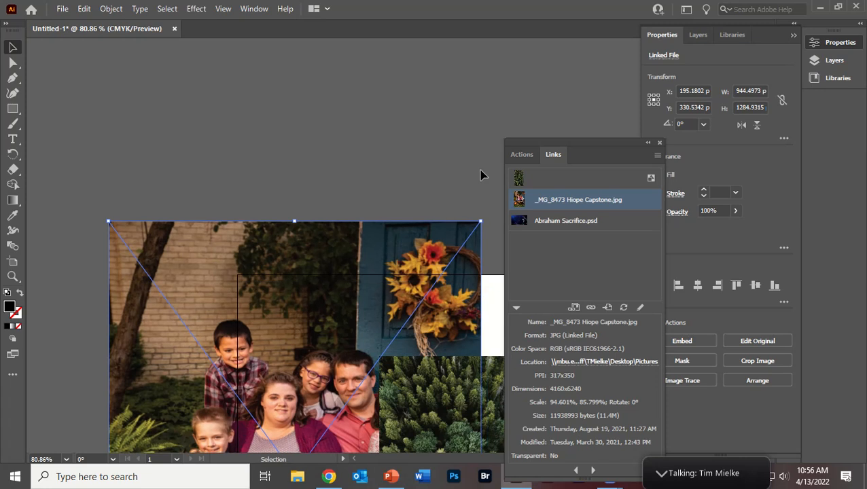
pyautogui.moveTo(335, 237); pyautogui.dragTo(275, 275)
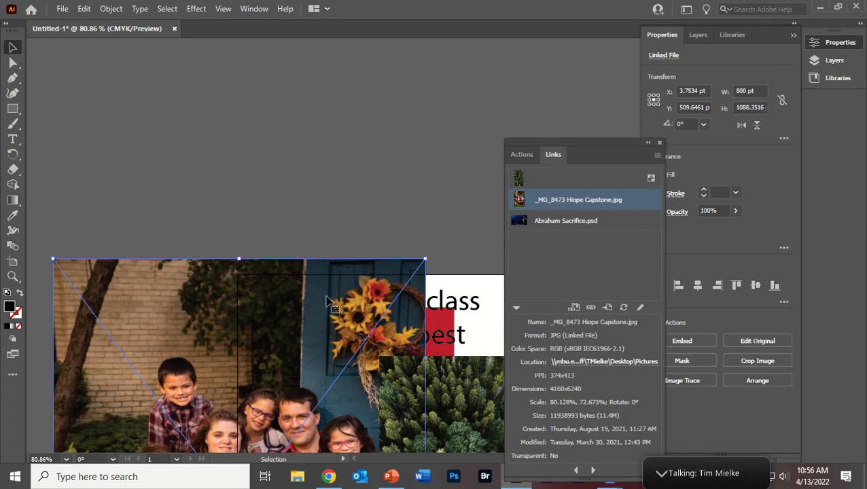
pyautogui.moveTo(325, 297); pyautogui.dragTo(228, 92)
# Move the Abraham Sacrifice image up the page to about X 343 pt, Y 385 pt.
pyautogui.scroll(-2, 354, 319)
pyautogui.scroll(-2, 367, 333)
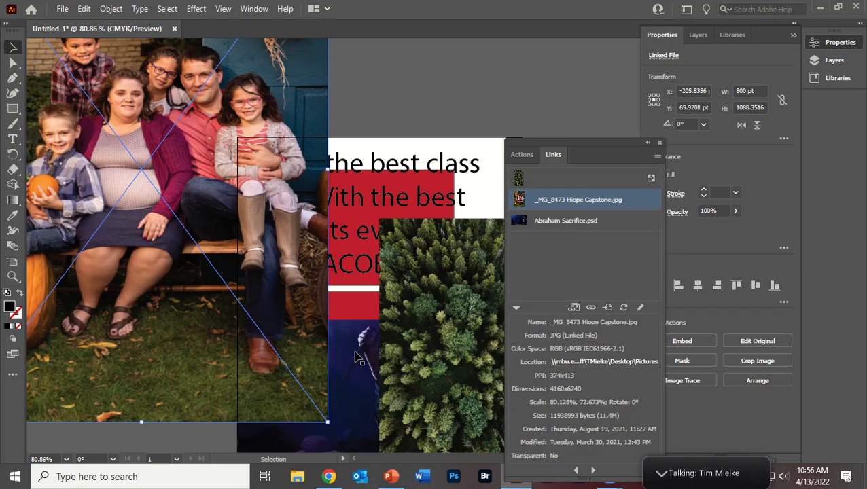
pyautogui.click(359, 364)
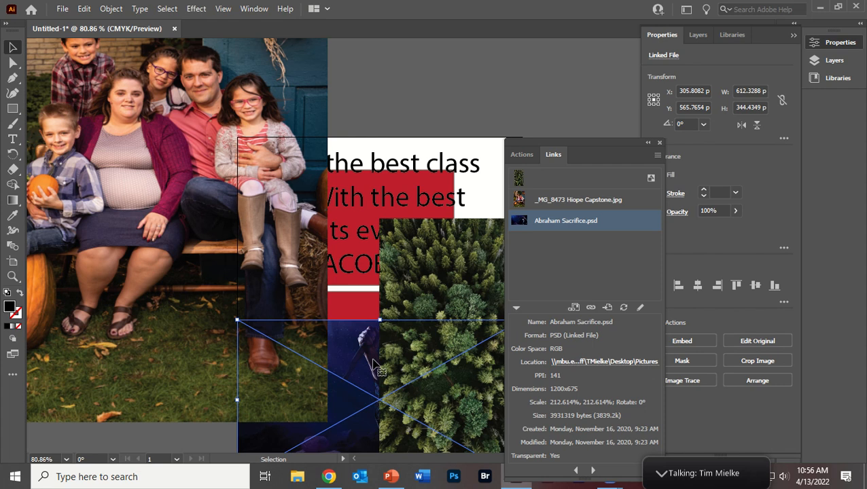
pyautogui.moveTo(372, 368); pyautogui.dragTo(389, 283)
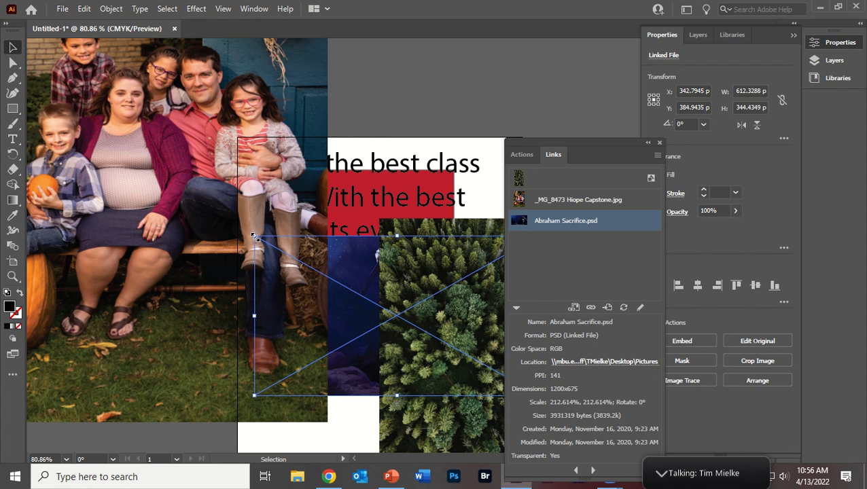
# Move the family photo to about X −367 pt, Y 155 pt, and enlarge the Abraham Sacrifice image to about 802 × 451 pt.
pyautogui.moveTo(208, 110); pyautogui.dragTo(133, 149)
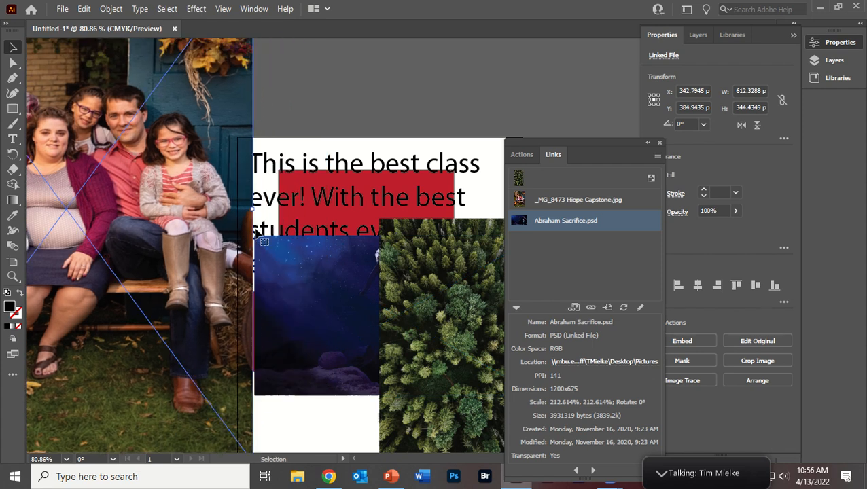
pyautogui.click(288, 270)
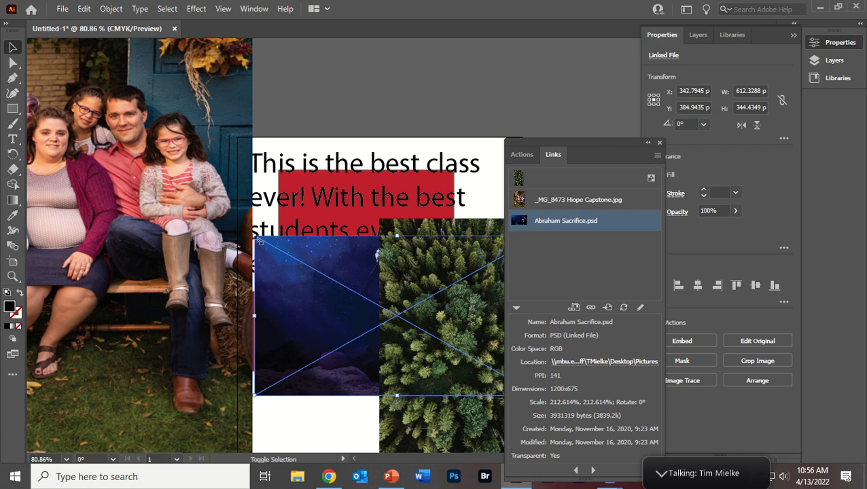
pyautogui.moveTo(245, 233); pyautogui.dragTo(166, 186)
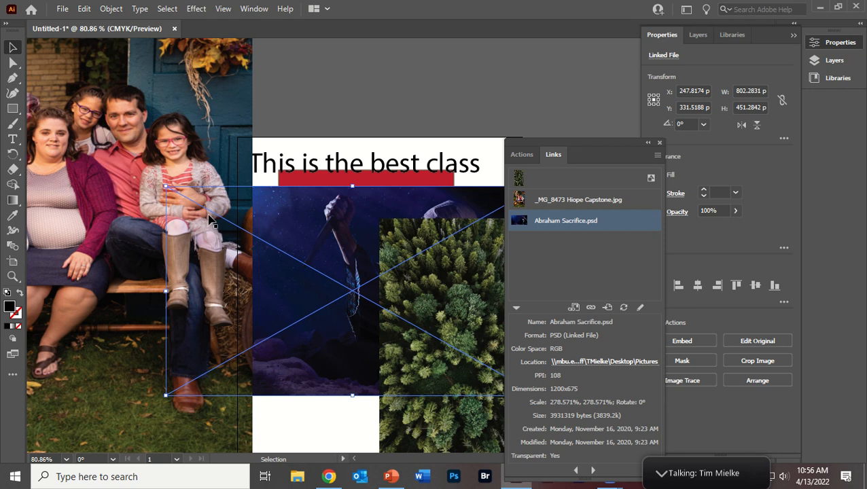
# Enlarge the forest image to about 512 × 910 pt and place it at about X 272 pt, Y 246 pt.
pyautogui.moveTo(447, 283); pyautogui.dragTo(369, 225)
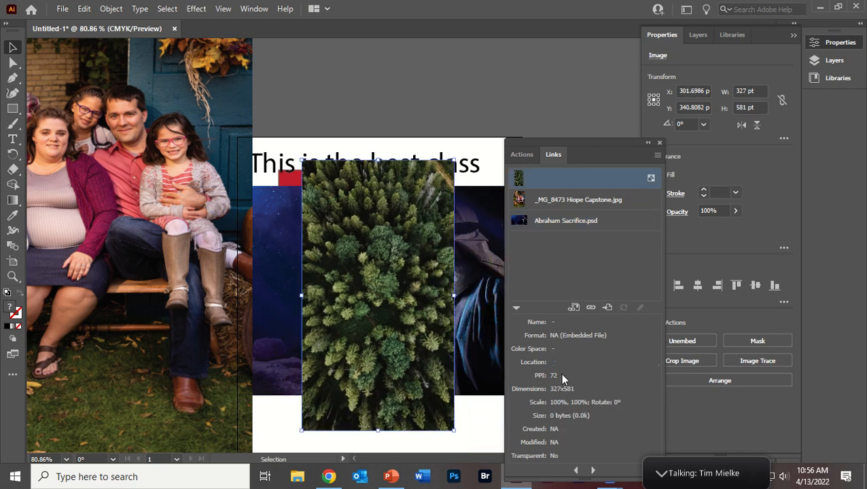
pyautogui.moveTo(453, 163); pyautogui.dragTo(540, 52)
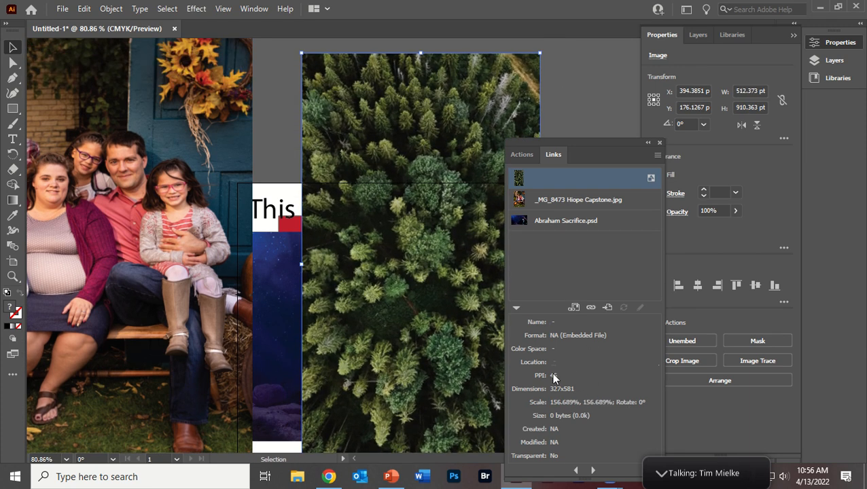
pyautogui.moveTo(460, 108); pyautogui.dragTo(406, 145)
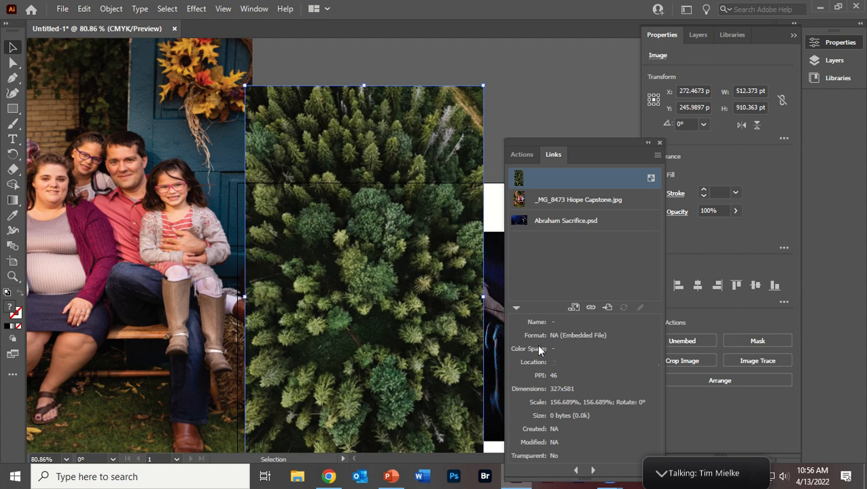
# Move the links list higher, and review the family photo's link details before collapsing them.
pyautogui.moveTo(598, 149); pyautogui.dragTo(578, 42)
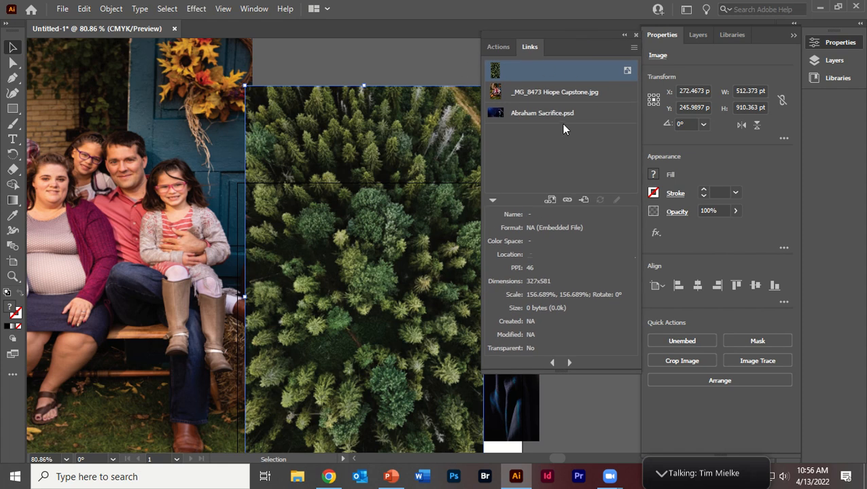
pyautogui.click(547, 93)
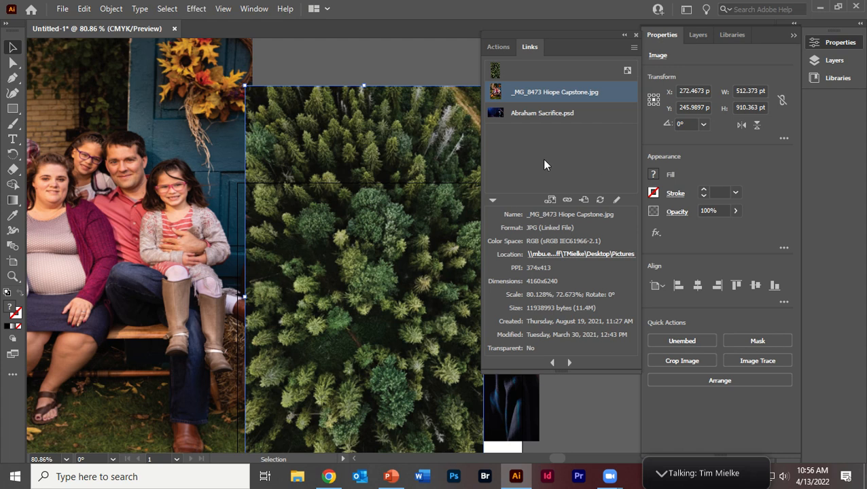
pyautogui.click(493, 201)
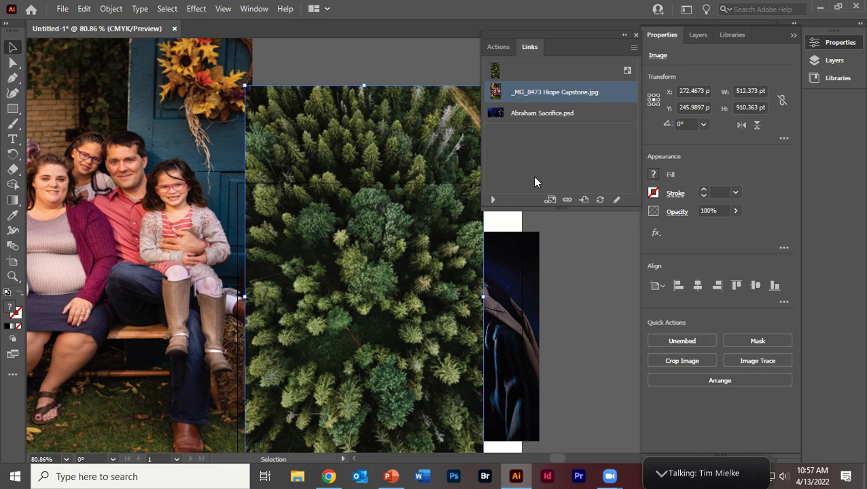
# Move the forest image aside, and embed the family photo at about X 63 pt, Y 219 pt.
pyautogui.moveTo(366, 229); pyautogui.dragTo(541, 262)
pyautogui.moveTo(121, 178); pyautogui.dragTo(321, 206)
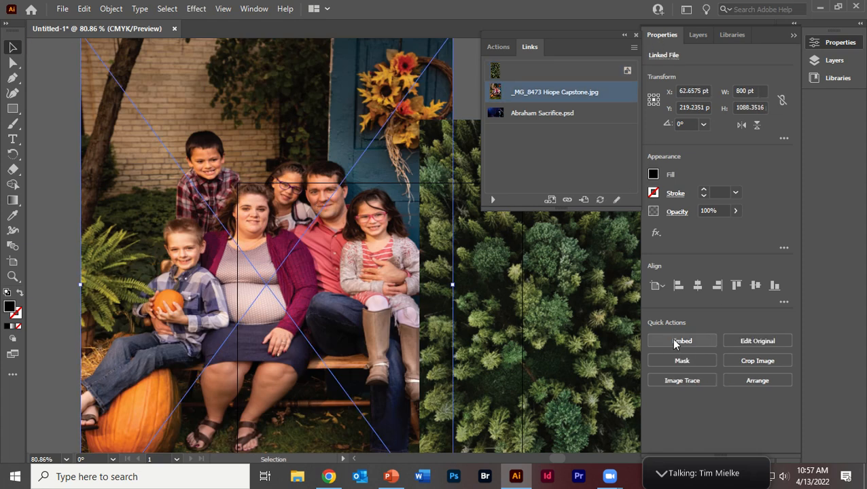
pyautogui.click(678, 344)
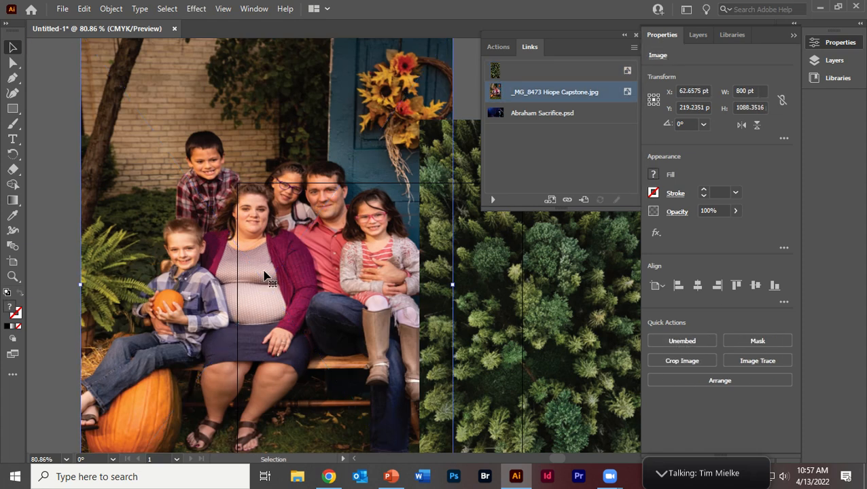
# Move the family photo to about X 159 pt, Y 290 pt, and review its Unembed save options without saving.
pyautogui.moveTo(262, 183); pyautogui.dragTo(288, 199)
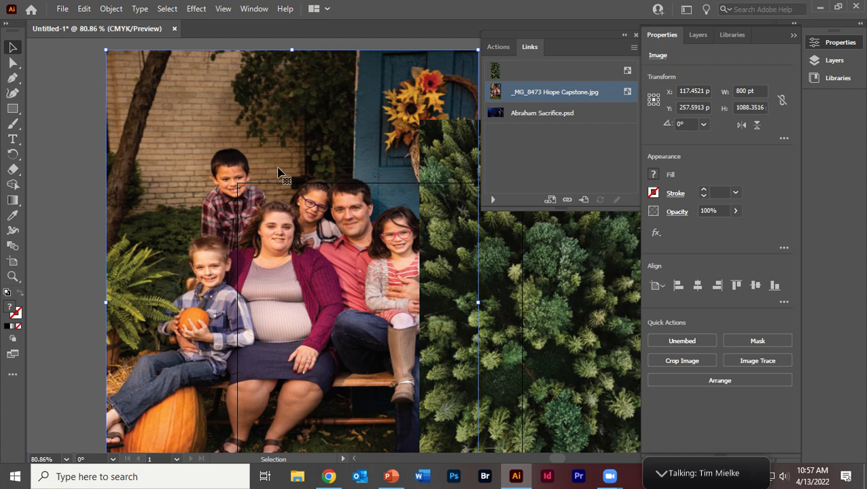
pyautogui.moveTo(346, 114); pyautogui.dragTo(366, 129)
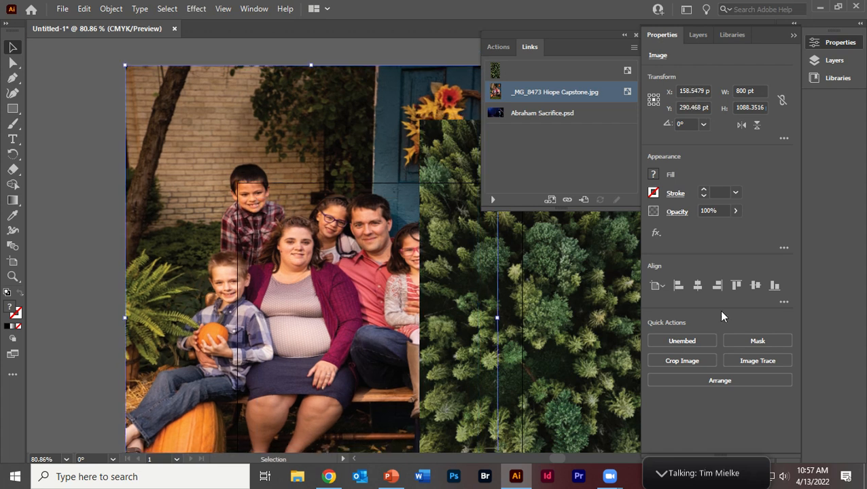
pyautogui.click(671, 341)
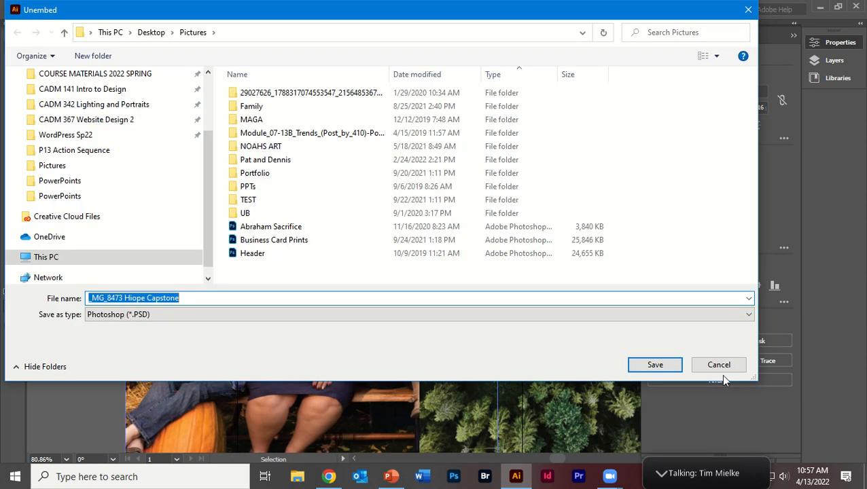
pyautogui.click(721, 366)
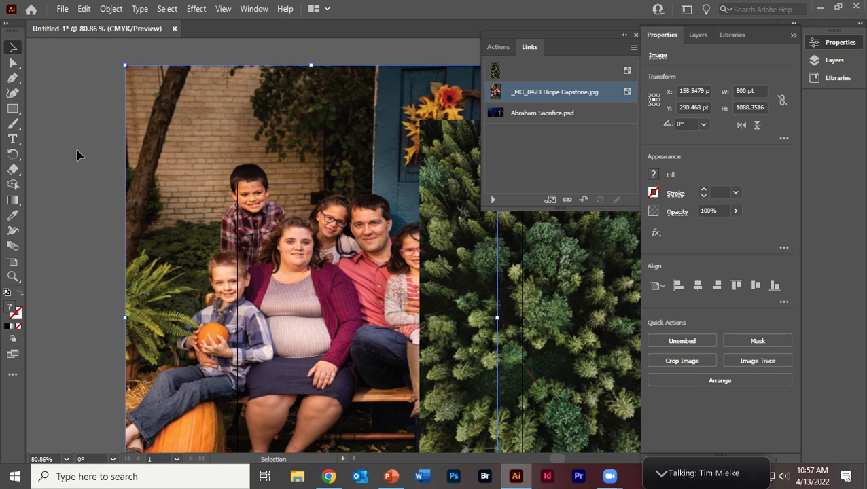
pyautogui.click(672, 340)
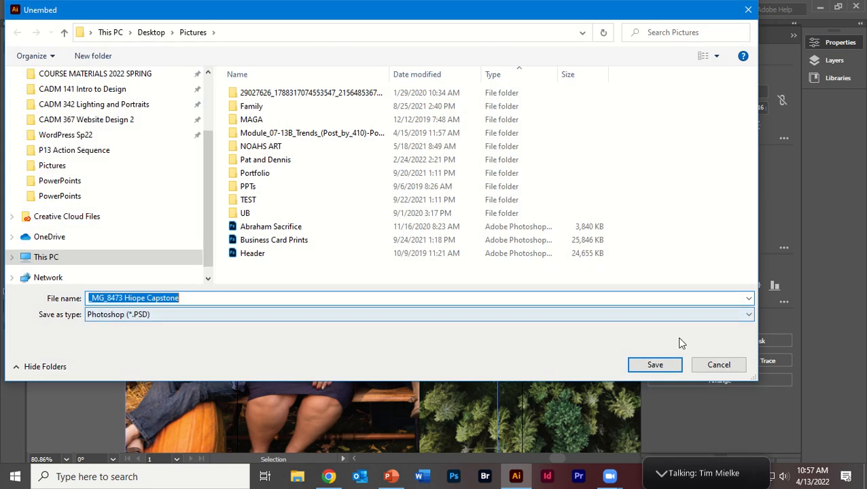
pyautogui.click(719, 365)
# Shrink the family photo and place it over the Abraham Sacrifice image, overlapping the artboard's left edge.
pyautogui.moveTo(333, 143); pyautogui.dragTo(303, 238)
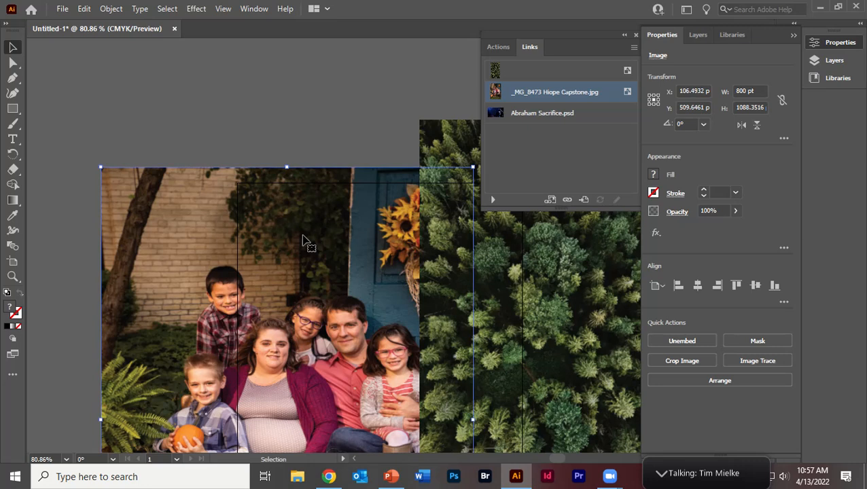
pyautogui.hotkey('ctrl', '-')
pyautogui.moveTo(308, 115); pyautogui.dragTo(314, 222)
pyautogui.moveTo(250, 149); pyautogui.dragTo(416, 320)
pyautogui.moveTo(481, 384); pyautogui.dragTo(374, 179)
# Reduce the forest image to about 215 × 552 pt and place it over the artboard's lower right area.
pyautogui.moveTo(543, 288); pyautogui.dragTo(484, 340)
pyautogui.moveTo(446, 51); pyautogui.dragTo(561, 188)
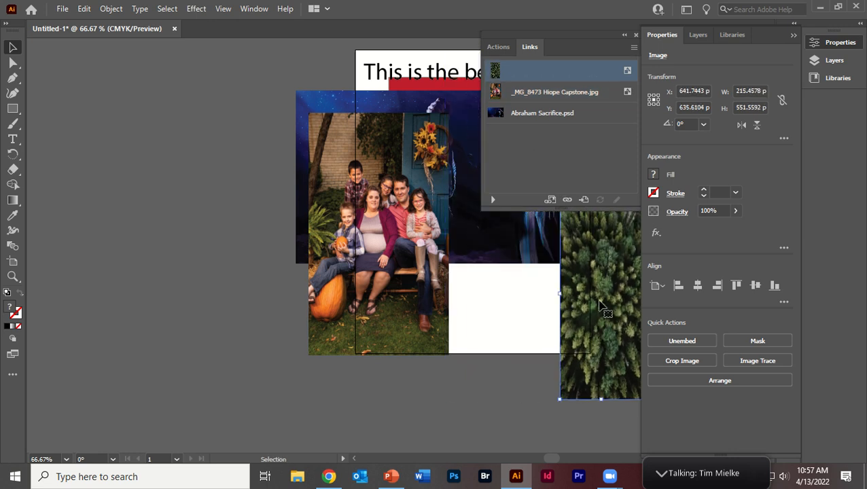
pyautogui.moveTo(599, 303); pyautogui.dragTo(546, 278)
# Scale the Abraham Sacrifice image down to about 557 × 285 pt, and close the links list.
pyautogui.click(333, 109)
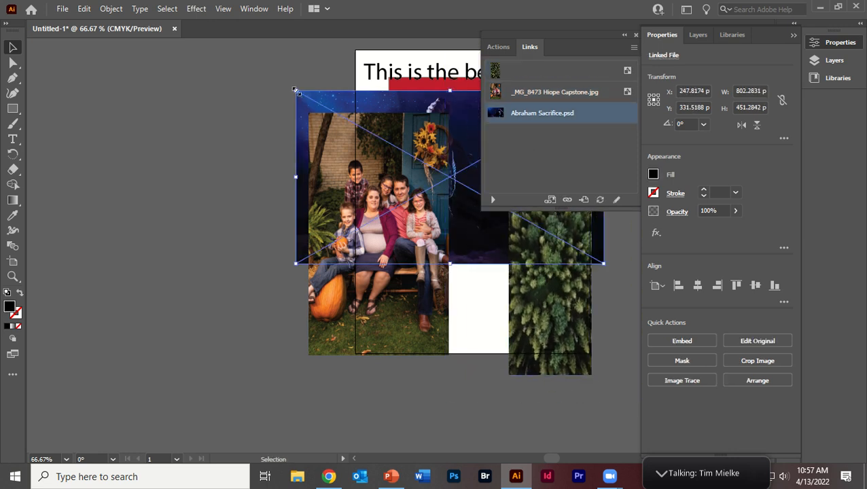
pyautogui.moveTo(296, 91); pyautogui.dragTo(391, 155)
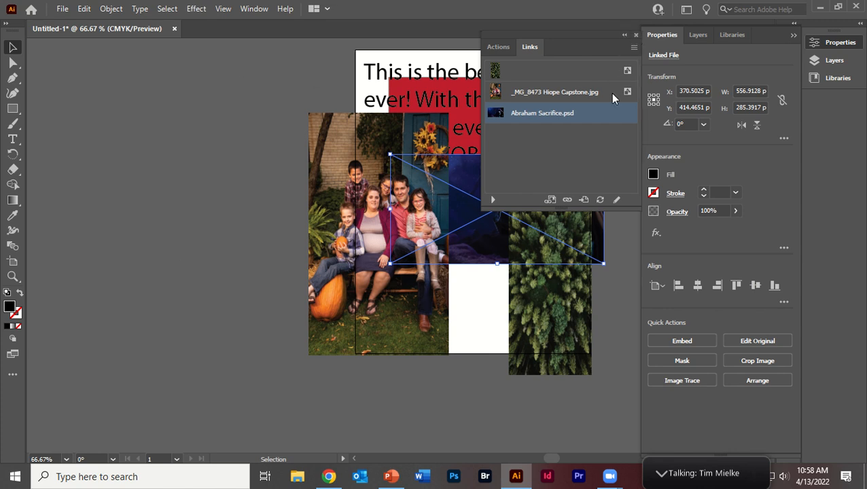
pyautogui.click(636, 35)
# Move the three images below the text, with the forest at about X 599 pt, Y 597 pt and Abraham Sacrifice at X 344 pt, Y 597 pt.
pyautogui.moveTo(482, 204); pyautogui.dragTo(471, 175)
pyautogui.moveTo(547, 251); pyautogui.dragTo(581, 261)
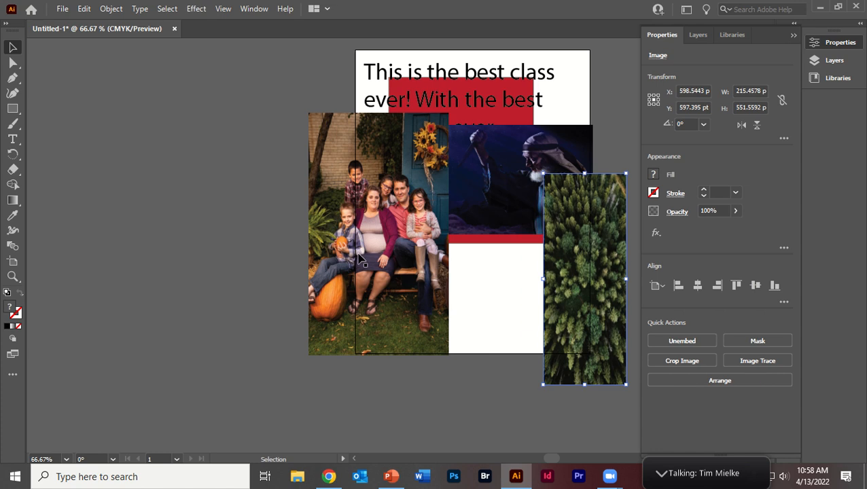
pyautogui.moveTo(360, 262); pyautogui.dragTo(366, 341)
pyautogui.moveTo(395, 137); pyautogui.dragTo(392, 236)
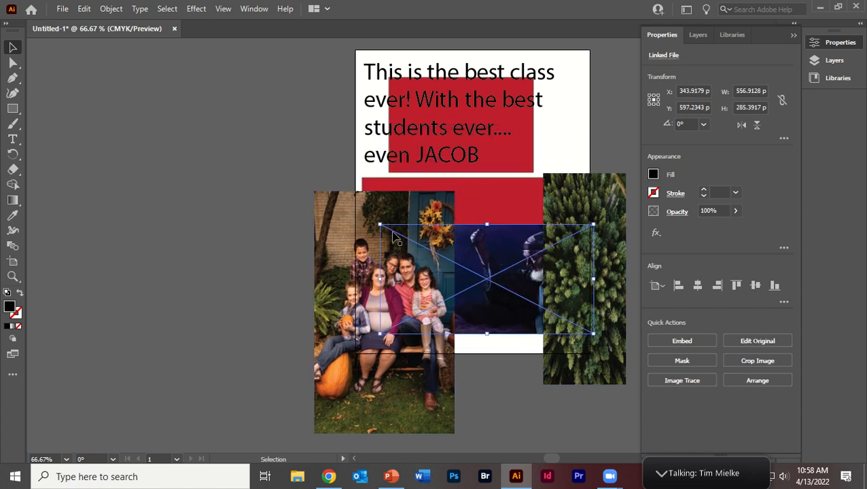
# Shrink the family photo to about 200 × 346 pt and place it at about X 99 pt, Y 611 pt.
pyautogui.moveTo(367, 347); pyautogui.dragTo(333, 336)
pyautogui.moveTo(280, 422); pyautogui.dragTo(352, 297)
pyautogui.moveTo(367, 262); pyautogui.dragTo(378, 300)
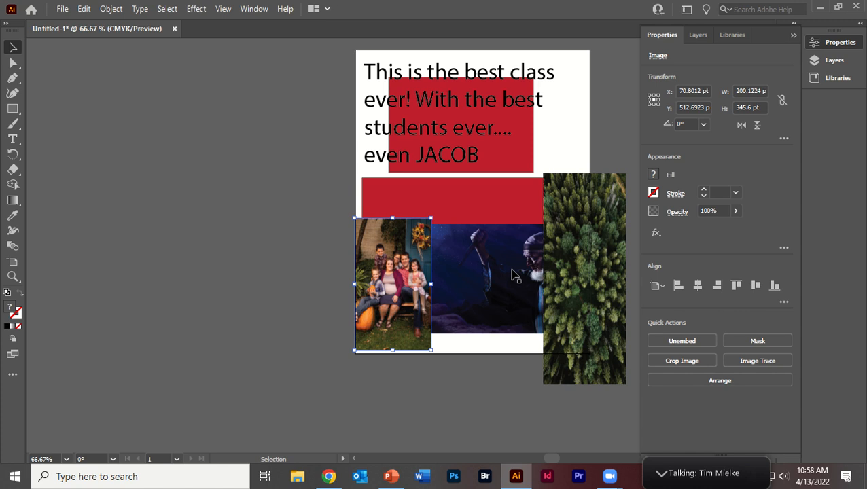
# Scale the forest image to about 171 × 437 pt and place it at about X 530 pt, Y 580 pt.
pyautogui.click(584, 276)
pyautogui.moveTo(545, 175); pyautogui.dragTo(564, 194)
pyautogui.moveTo(583, 247); pyautogui.dragTo(549, 220)
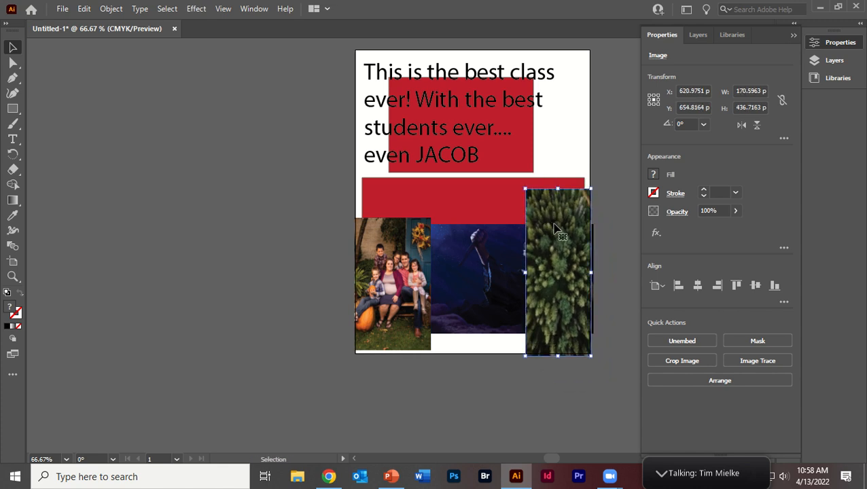
# Start saving the document under a new name on the computer, with Downloads as the destination folder.
pyautogui.click(61, 9)
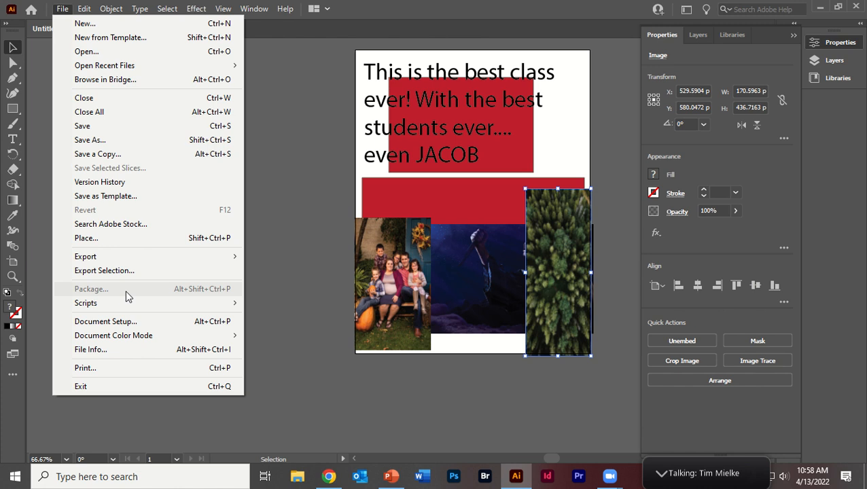
pyautogui.click(121, 140)
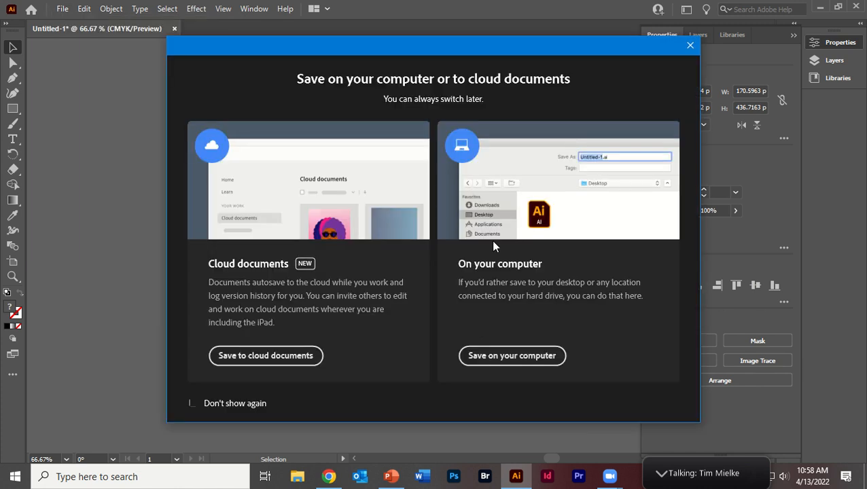
pyautogui.click(494, 359)
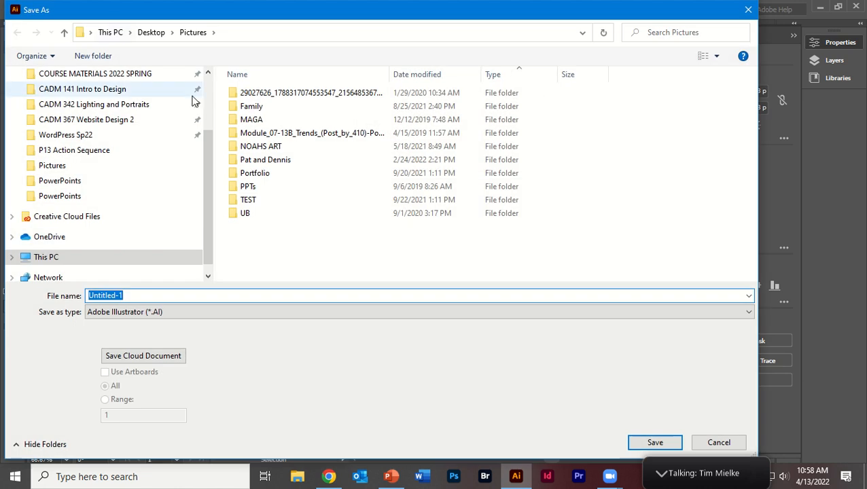
pyautogui.scroll(5, 193, 100)
pyautogui.click(87, 117)
# Name the file PACKAGE and save it as an Illustrator 2020 file with the default options.
pyautogui.click(133, 295)
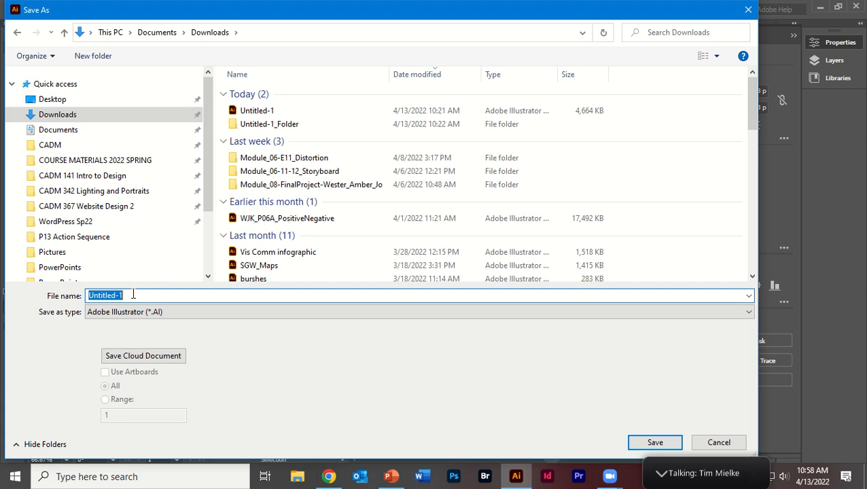
pyautogui.write('PACKC')
pyautogui.press('BackSpace')
pyautogui.press('BackSpace')
pyautogui.press('BackSpace')
pyautogui.write('CKAGE')
pyautogui.press('Return')
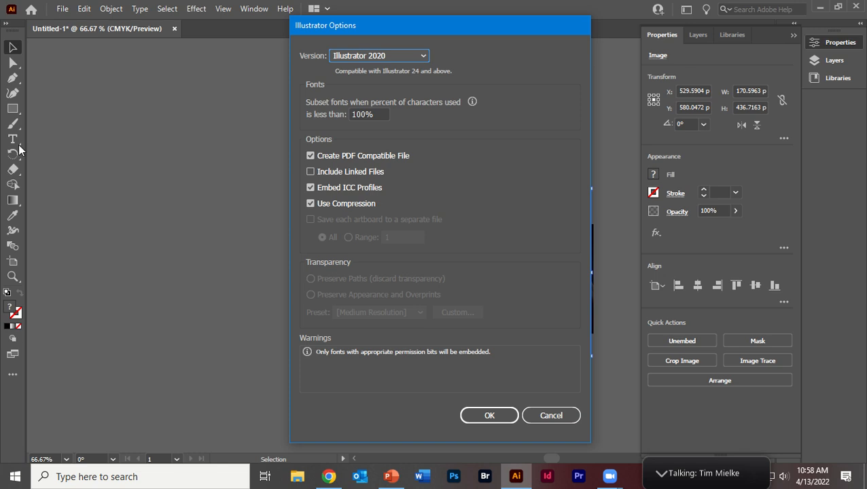
pyautogui.click(488, 416)
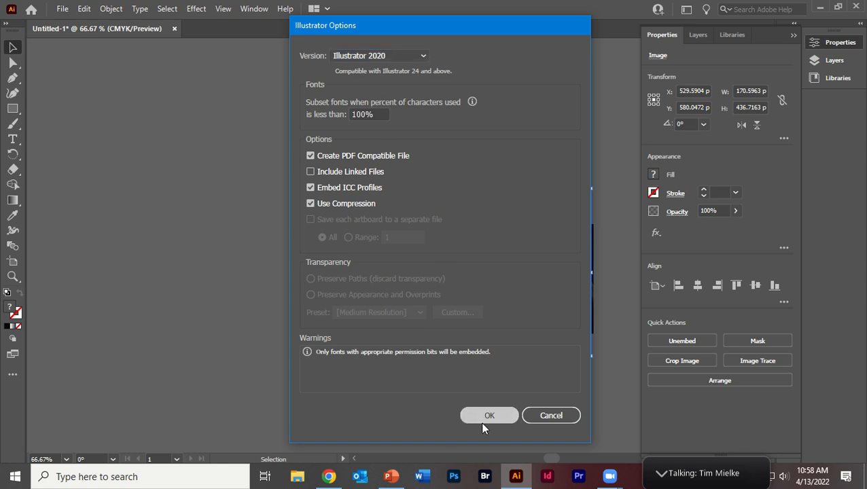
pyautogui.click(63, 8)
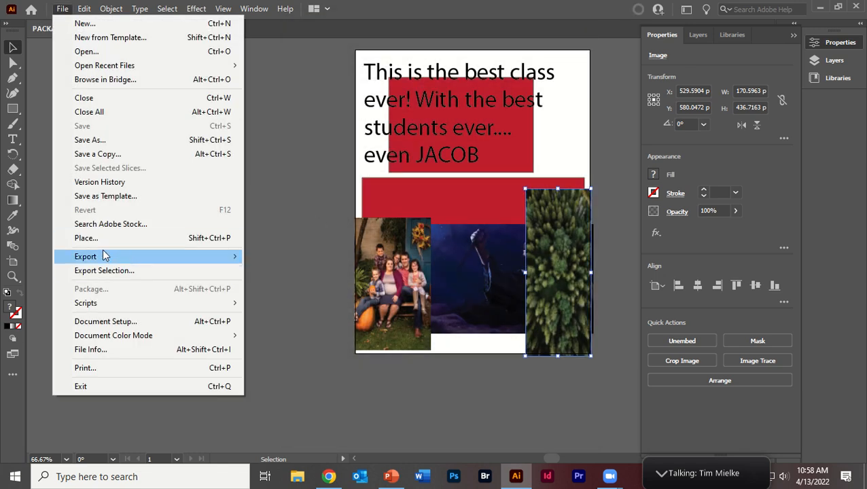
pyautogui.click(274, 242)
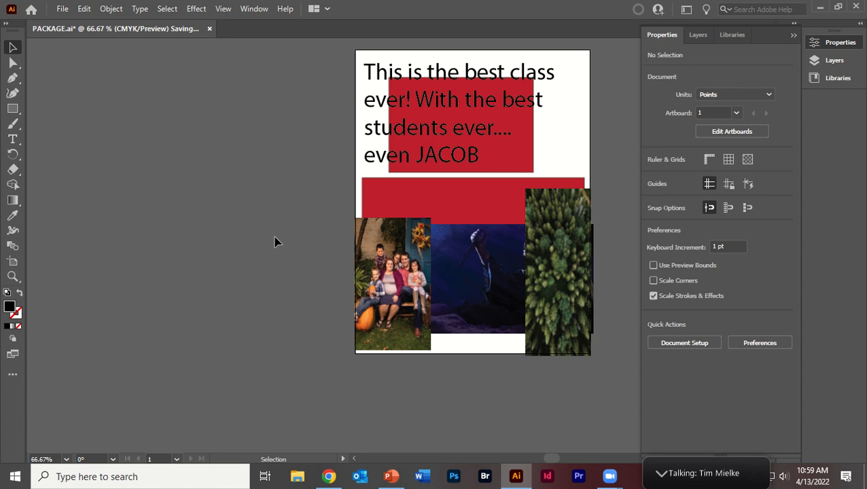
pyautogui.click(62, 9)
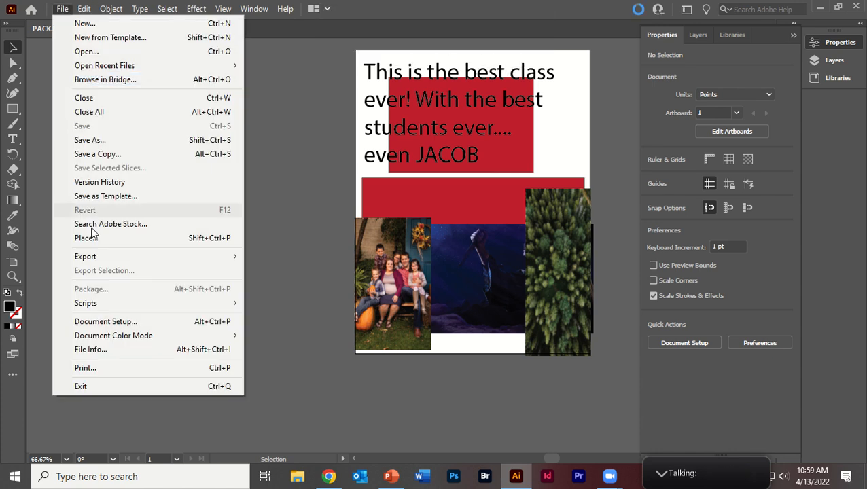
pyautogui.click(308, 153)
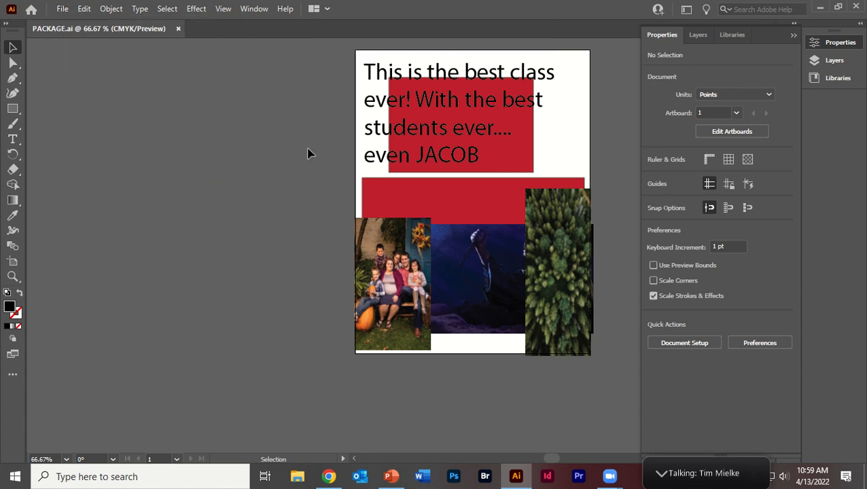
# Collapse the object properties, and open the Package settings for the saved document, moving them clear of the heading text.
pyautogui.click(793, 36)
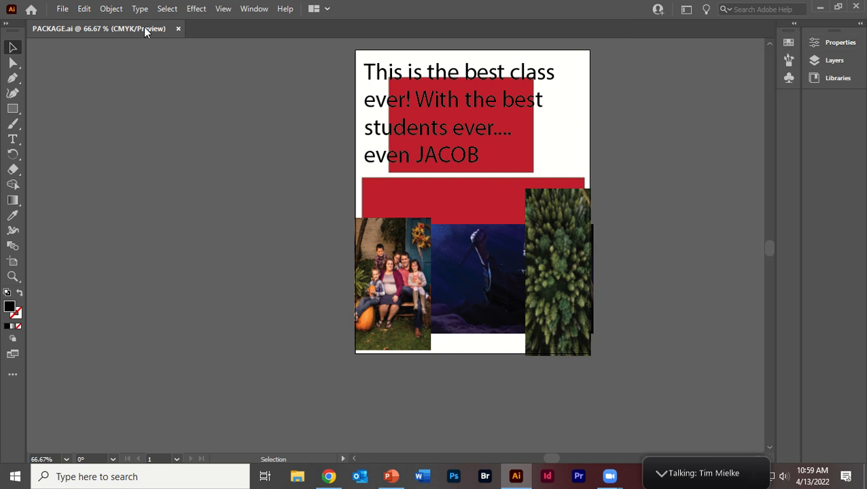
pyautogui.click(61, 9)
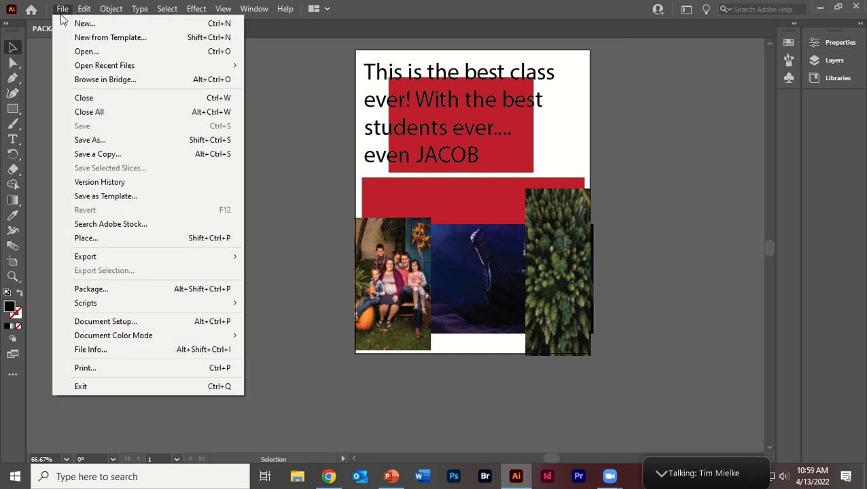
pyautogui.click(113, 291)
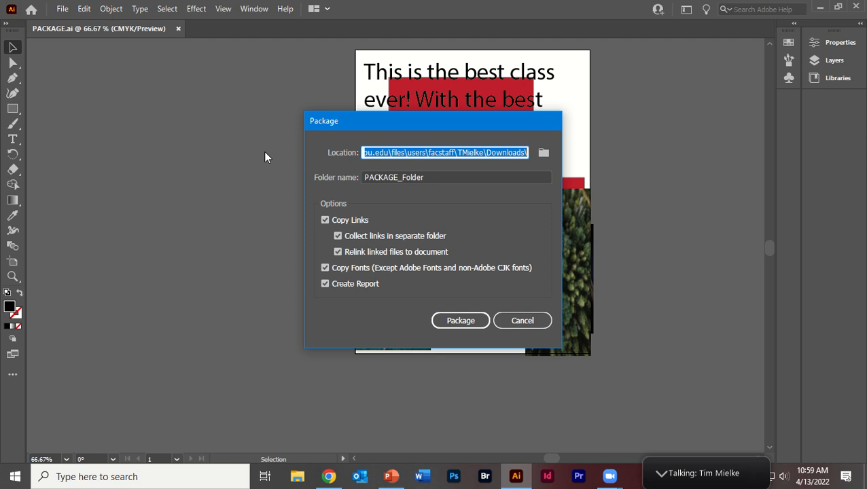
pyautogui.moveTo(333, 124); pyautogui.dragTo(315, 204)
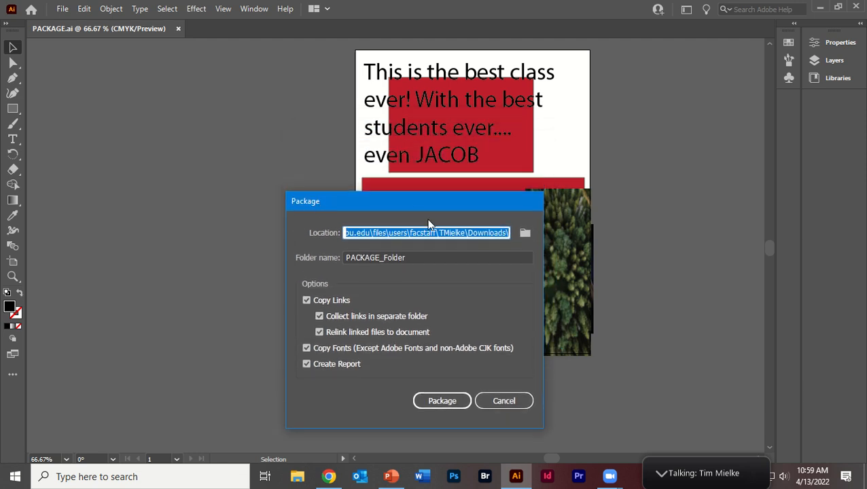
pyautogui.moveTo(408, 208); pyautogui.dragTo(400, 175)
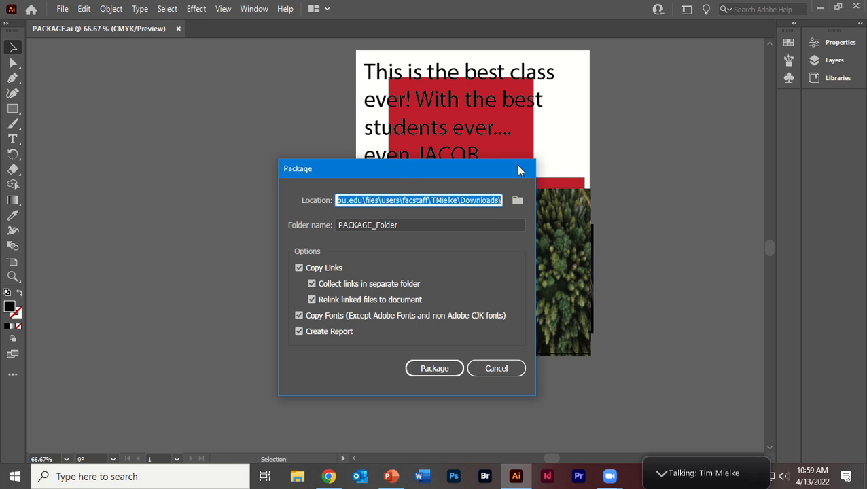
# Choose the Downloads folder as the package location.
pyautogui.click(516, 202)
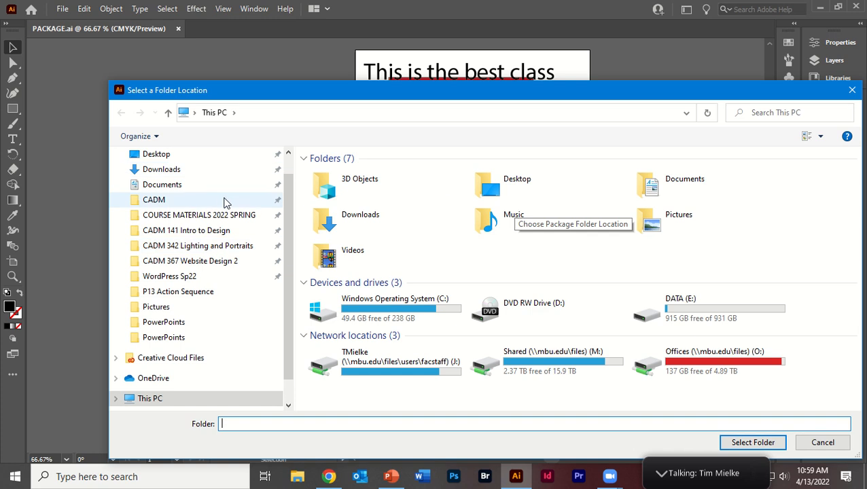
pyautogui.click(162, 169)
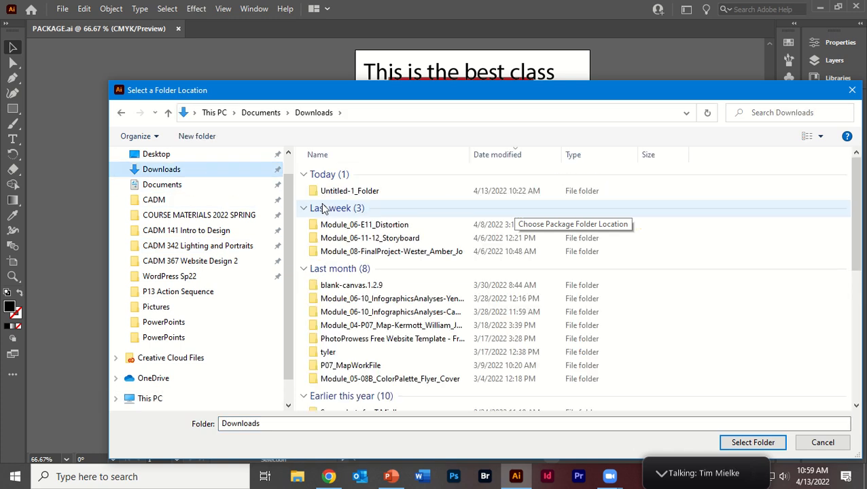
pyautogui.moveTo(338, 93); pyautogui.dragTo(290, 58)
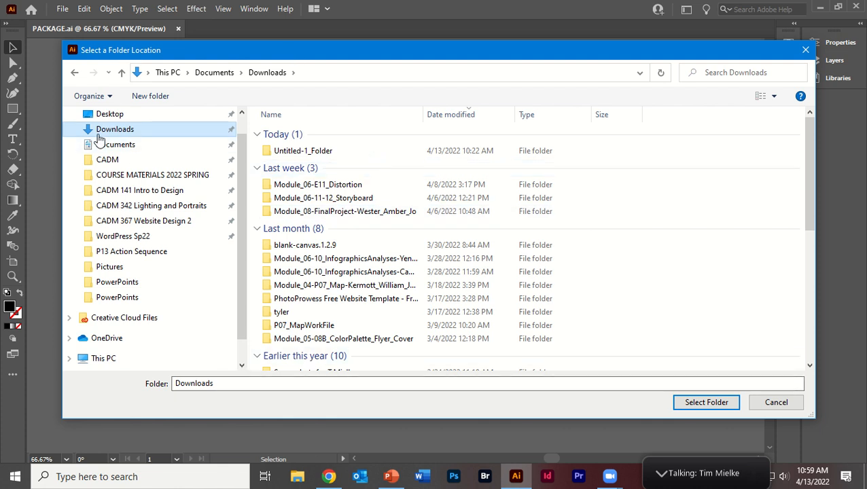
pyautogui.click(700, 404)
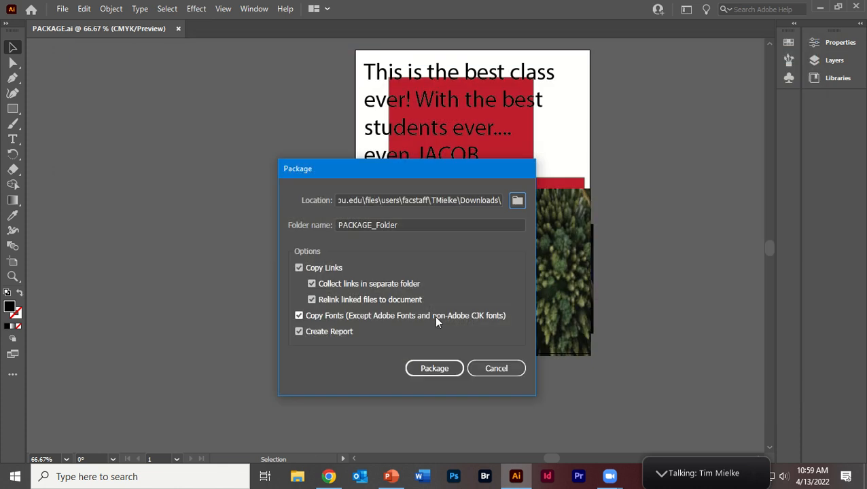
# Name the package folder TM_Final_Project and move the package settings clear of the artwork's heading text.
pyautogui.moveTo(415, 226); pyautogui.dragTo(284, 225)
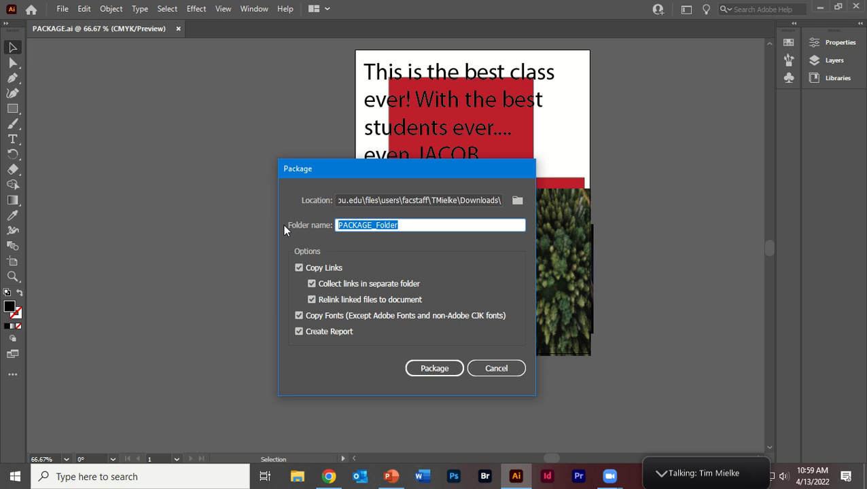
pyautogui.write('te')
pyautogui.press('BackSpace')
pyautogui.press('BackSpace')
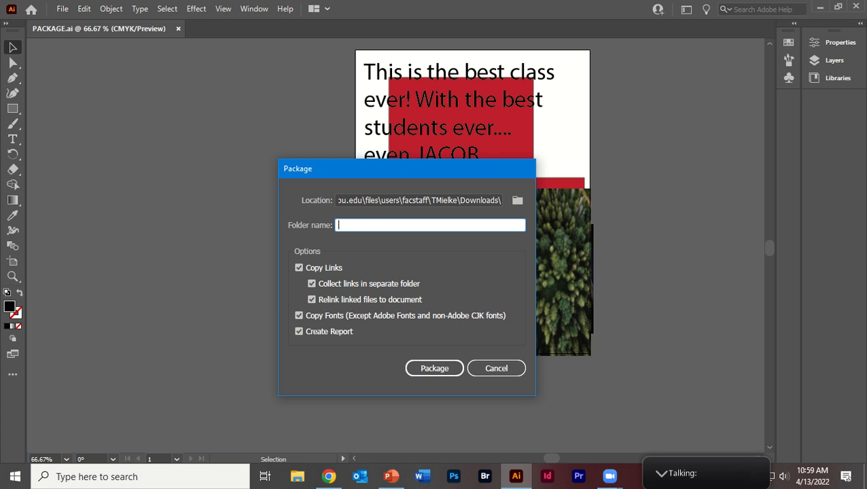
pyautogui.write('TM_Final_Pro')
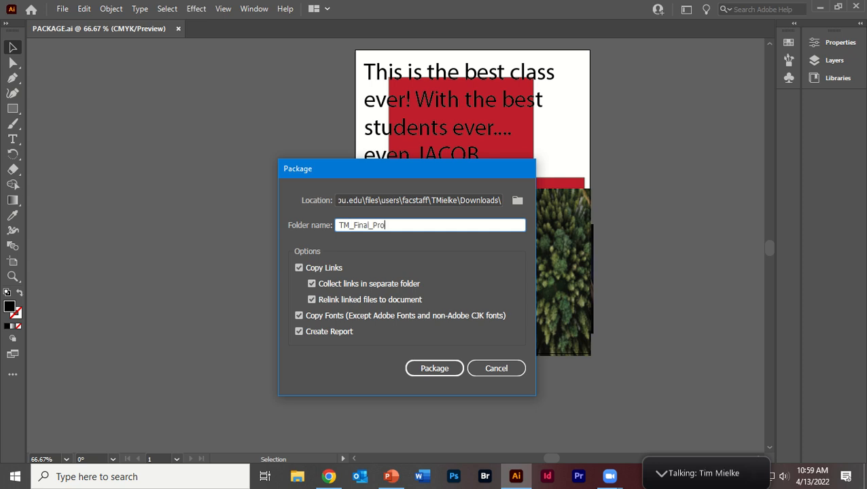
pyautogui.write('ject')
pyautogui.moveTo(355, 168); pyautogui.dragTo(348, 173)
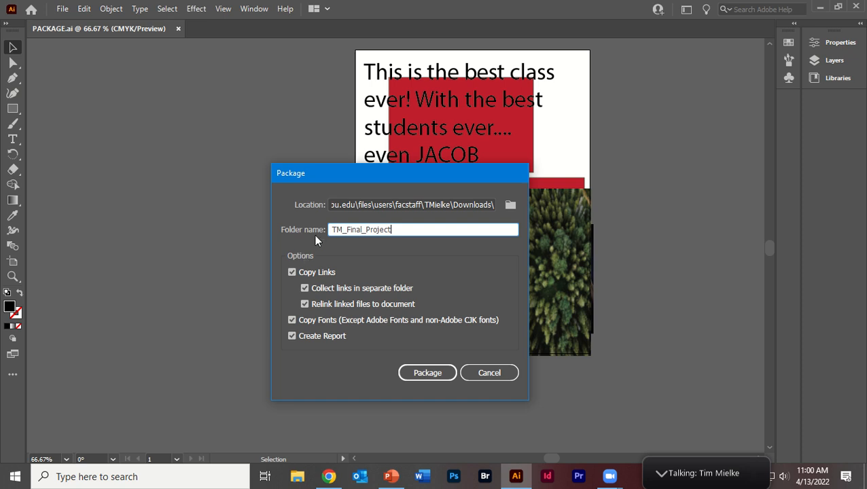
pyautogui.moveTo(325, 178); pyautogui.dragTo(406, 192)
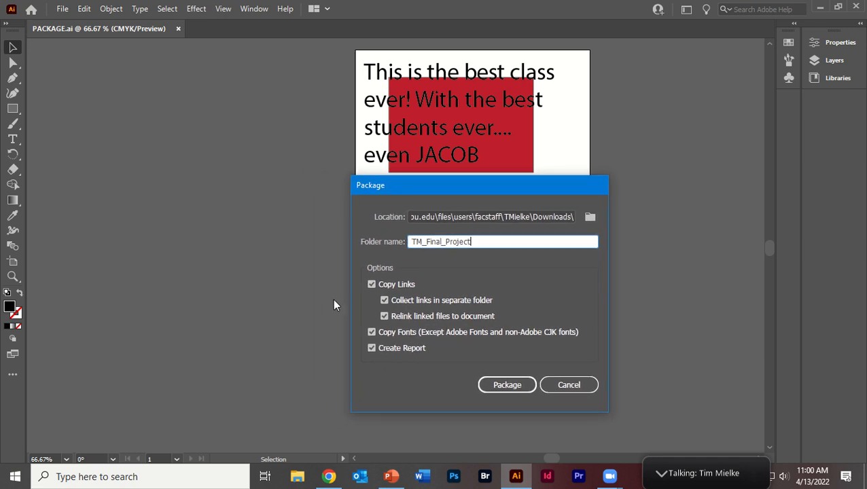
# Turn off collecting links in a separate folder, create the package, and accept the font copying restrictions.
pyautogui.click(397, 301)
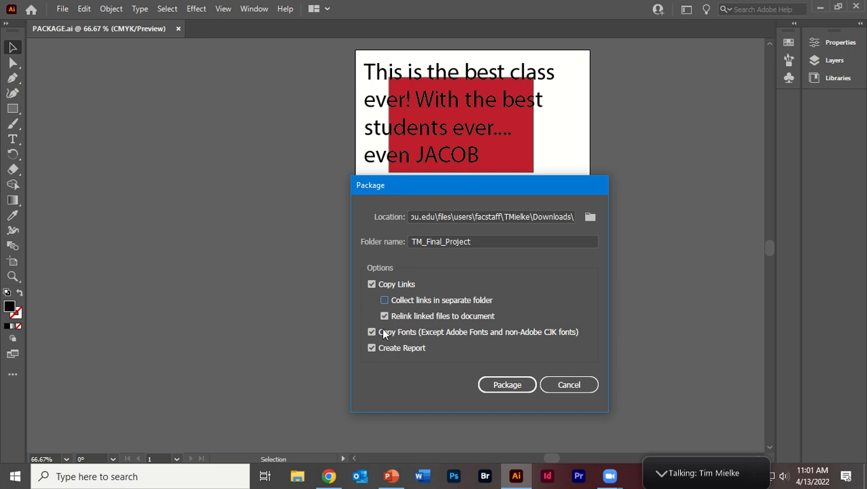
pyautogui.click(507, 385)
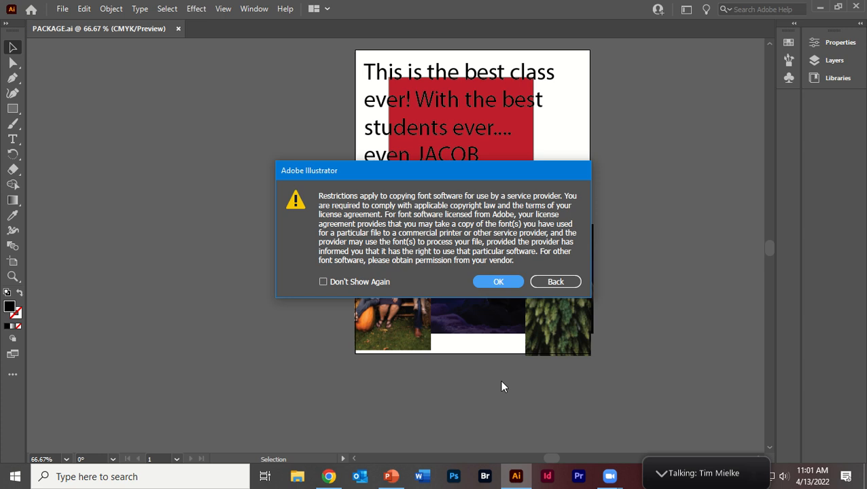
pyautogui.click(493, 284)
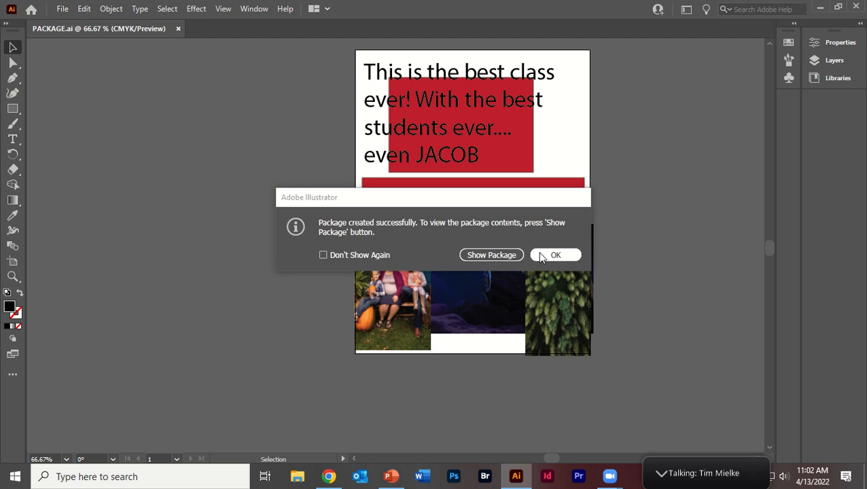
# Show the created package and examine its contents, including the Fonts folder, the linked image and the PACKAGE document.
pyautogui.click(491, 255)
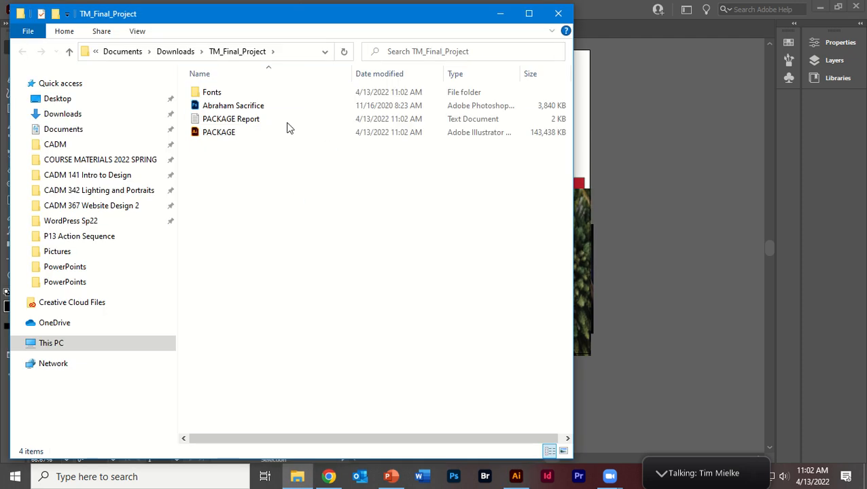
pyautogui.moveTo(255, 191); pyautogui.dragTo(146, 55)
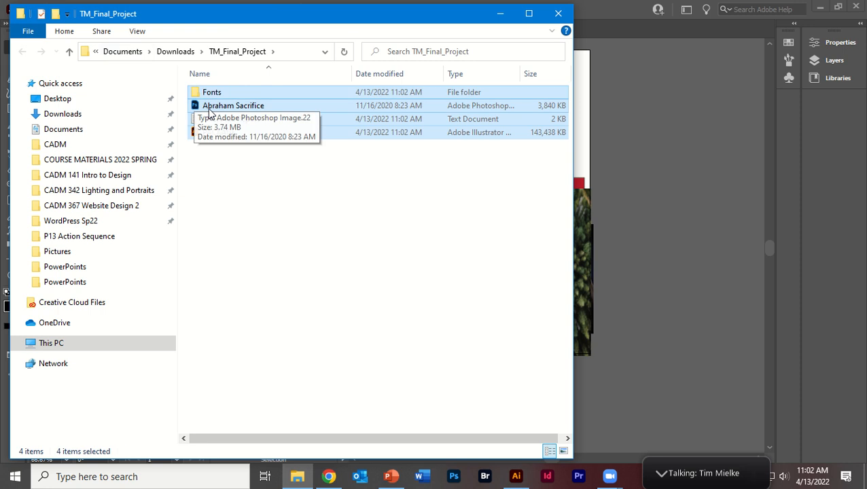
pyautogui.click(251, 162)
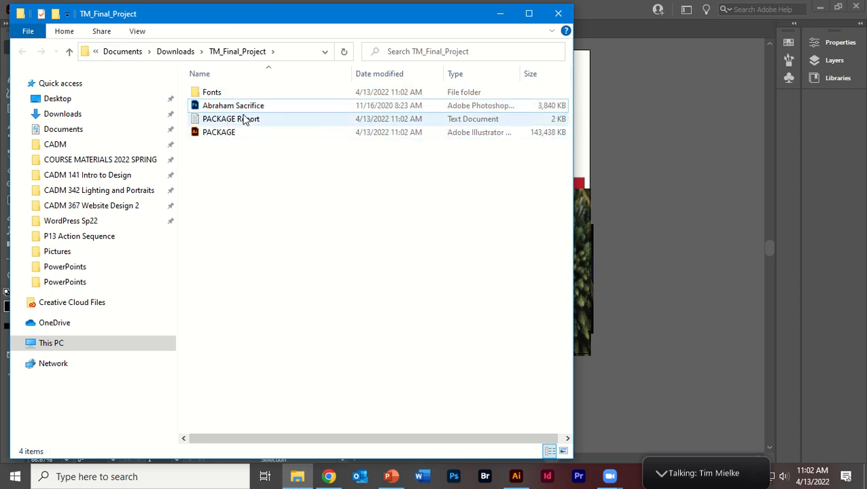
pyautogui.click(213, 92)
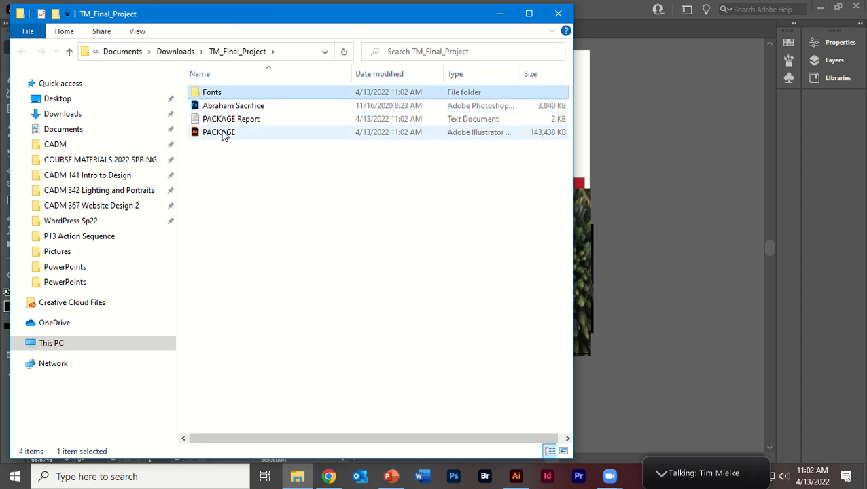
pyautogui.click(237, 134)
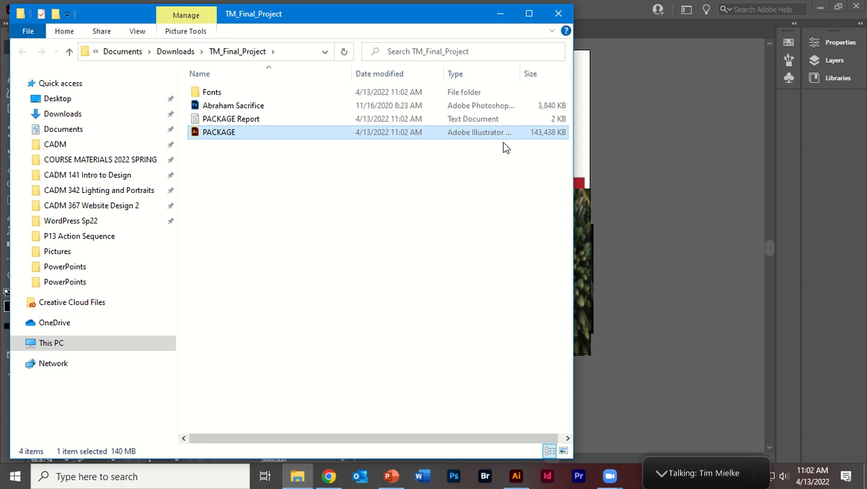
# Go up to the Downloads folder and compress the TM_Final_Project folder into a zipped folder.
pyautogui.click(188, 53)
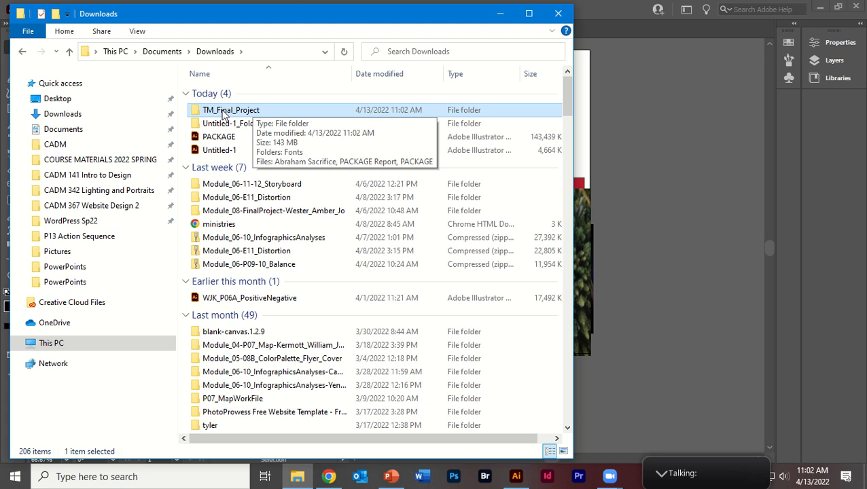
pyautogui.rightClick(224, 115)
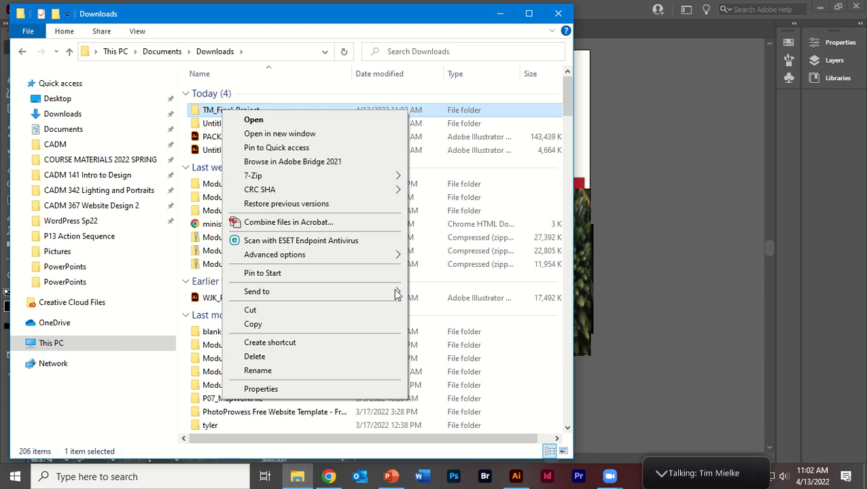
pyautogui.moveTo(393, 292)
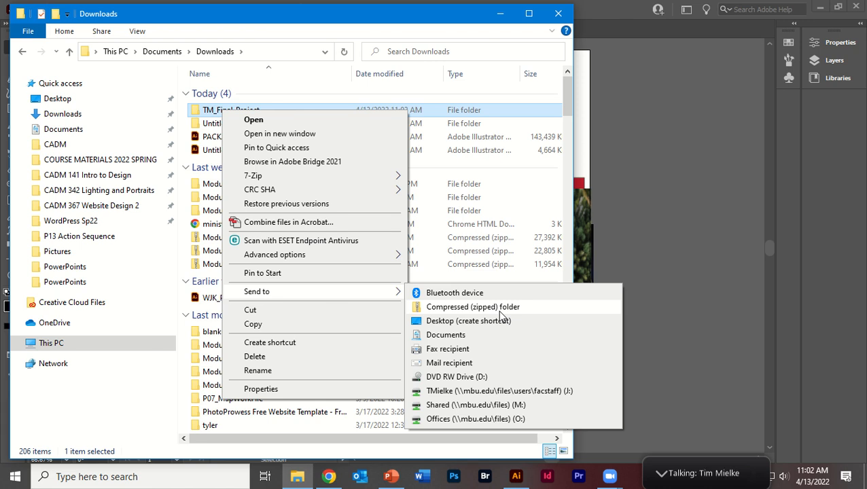
pyautogui.click(500, 310)
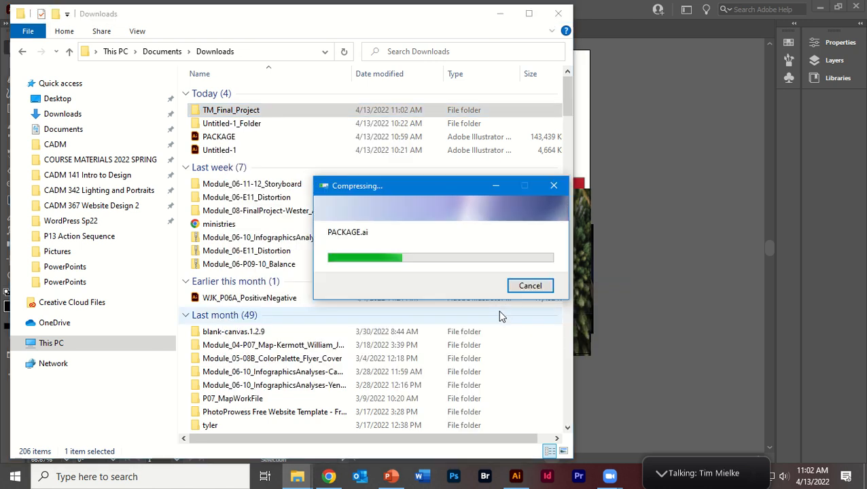